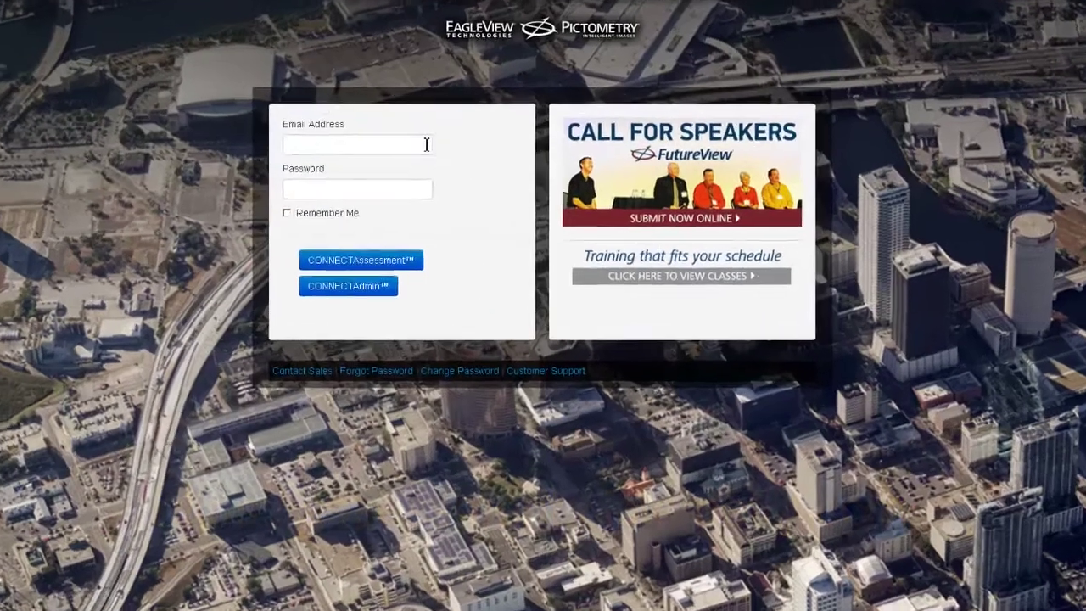
# Sign in to CONNECTAssessment with the administrator's e-mail address and account password.
pyautogui.click(451, 172)
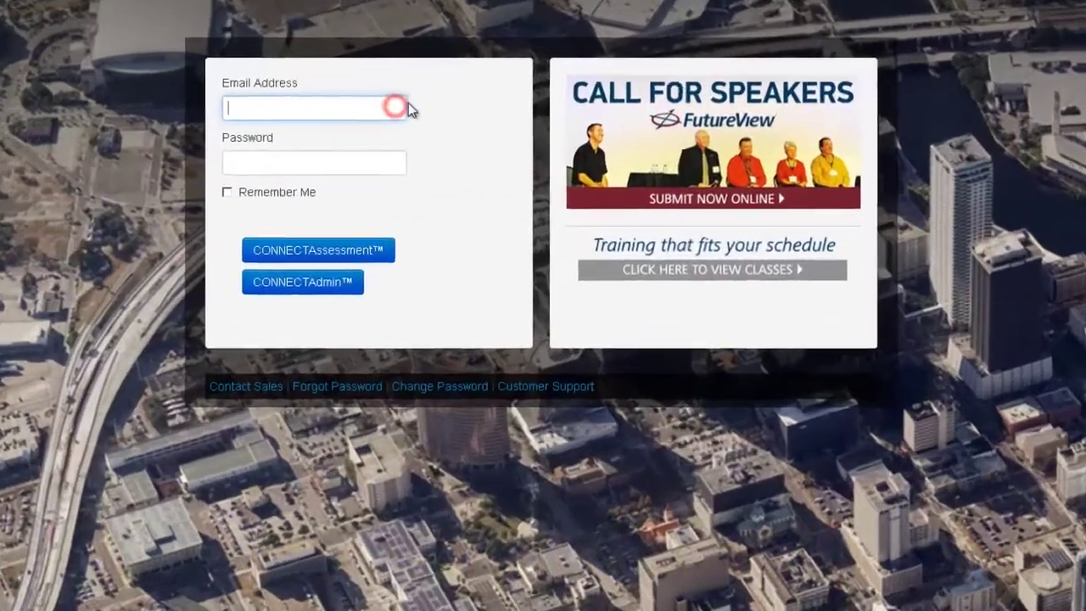
pyautogui.write('a')
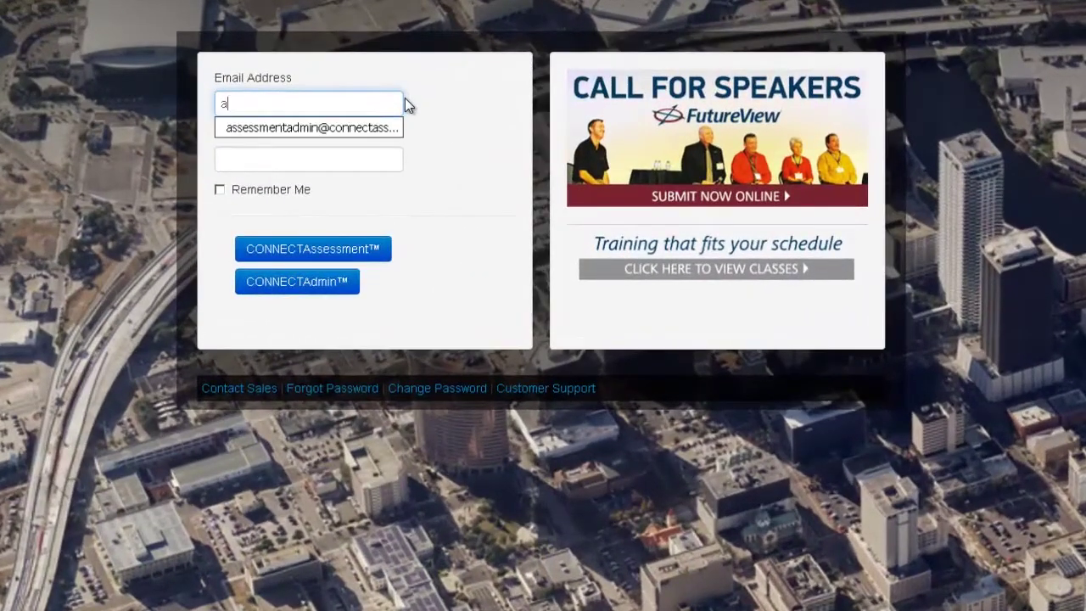
pyautogui.click(368, 128)
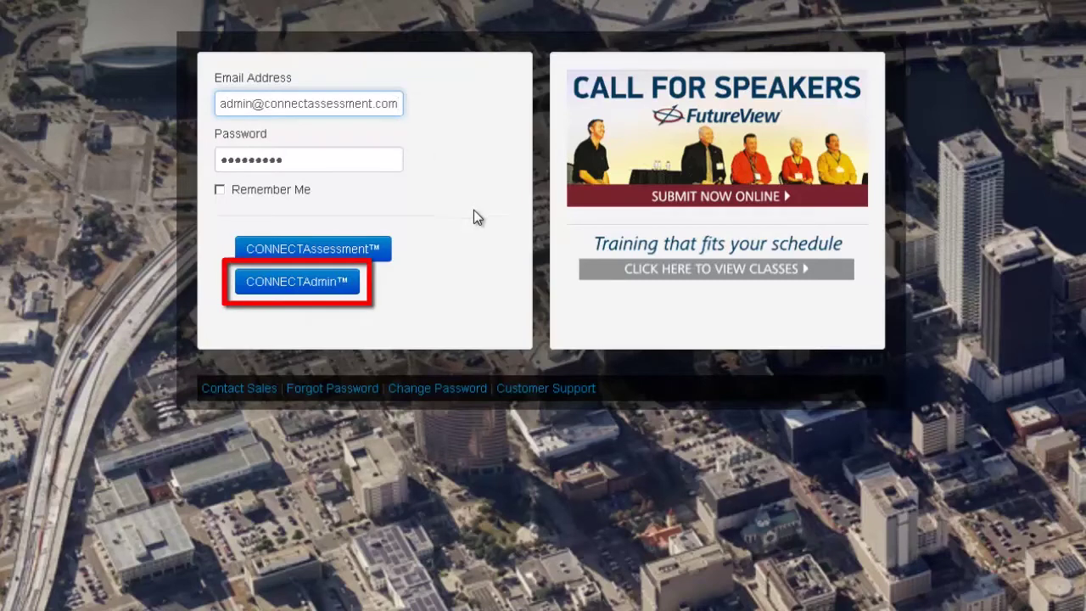
pyautogui.click(370, 253)
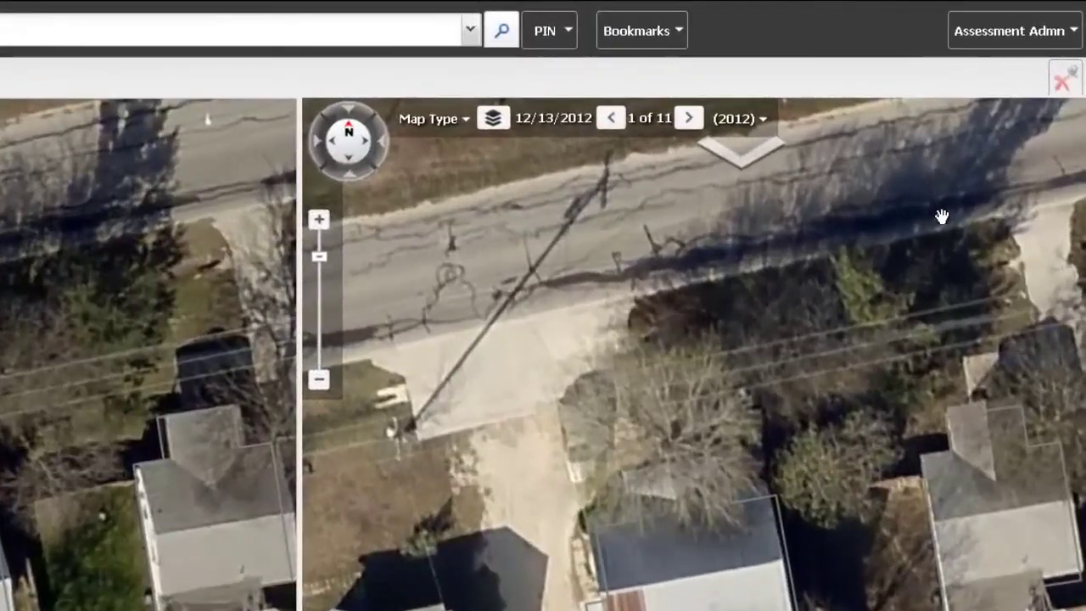
# Switch to CONNECTAdmin and open the management list of all users in the CONNECTAssessment organization.
pyautogui.click(1049, 43)
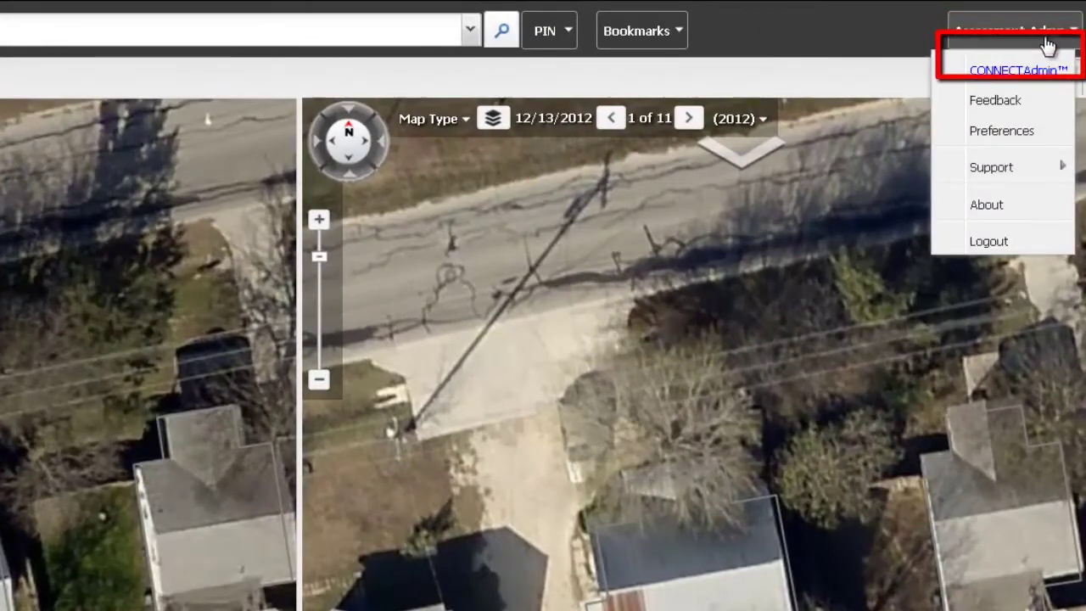
pyautogui.click(1040, 75)
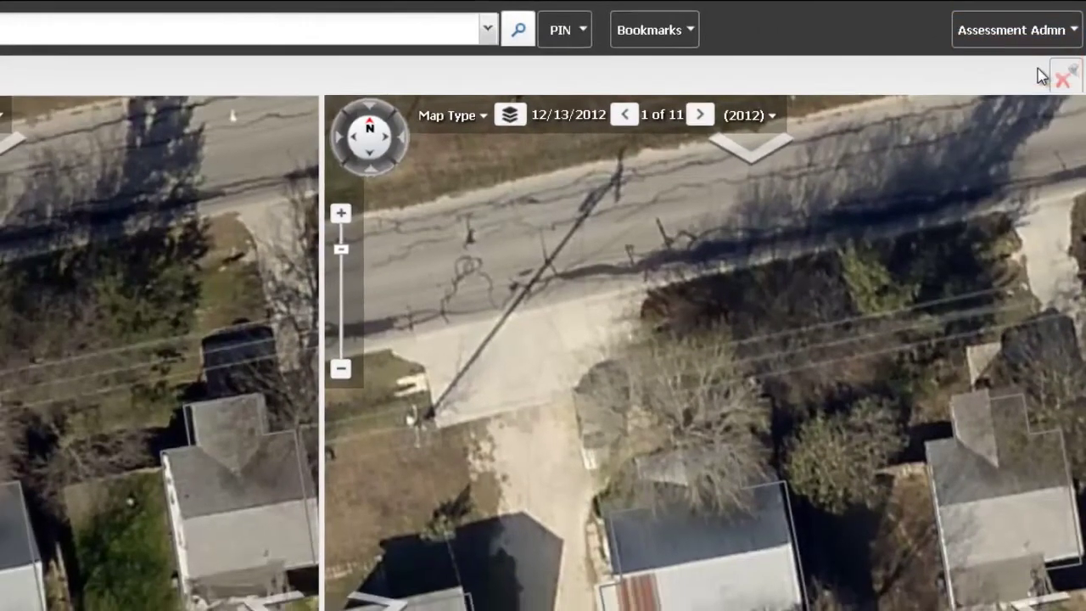
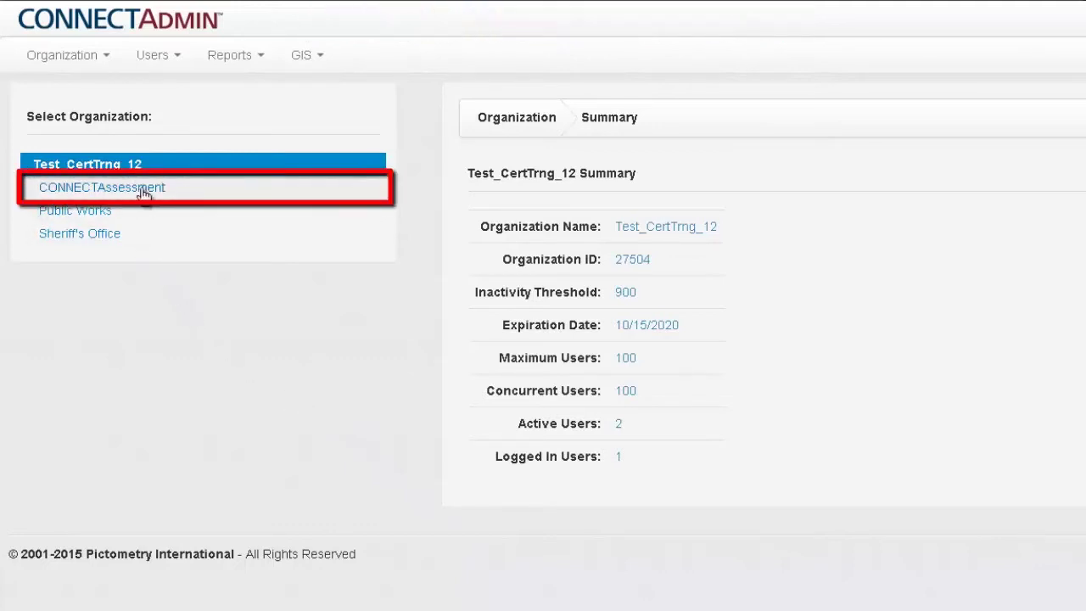
pyautogui.click(144, 193)
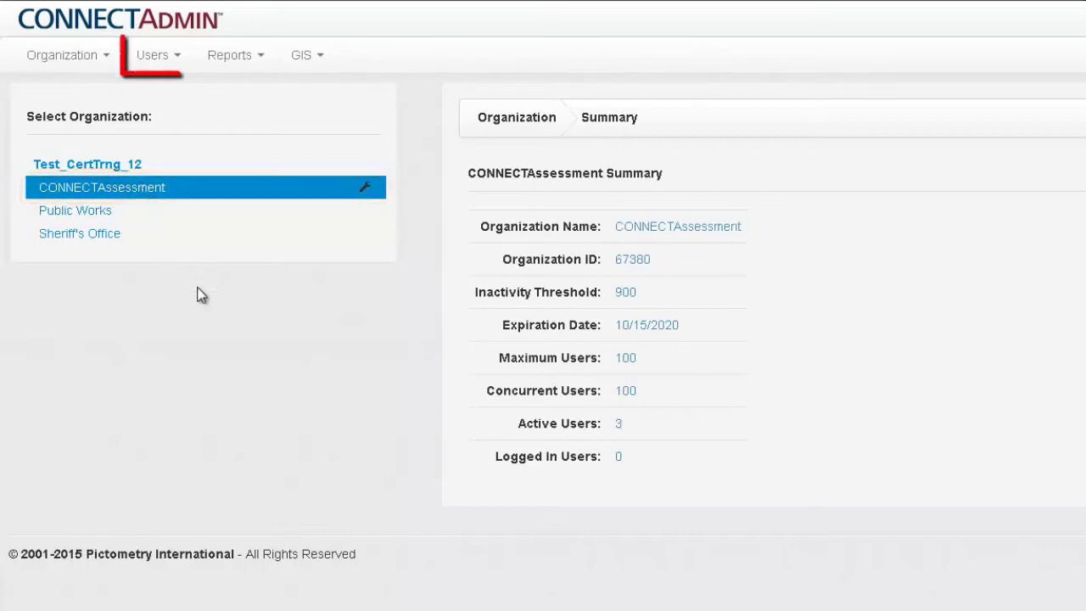
pyautogui.click(180, 56)
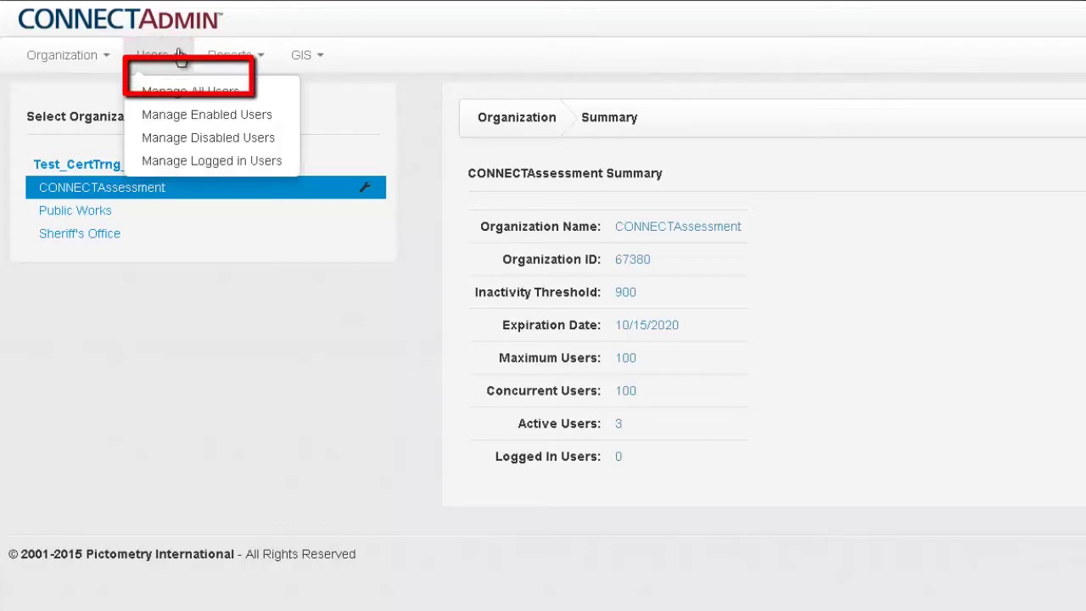
pyautogui.click(157, 91)
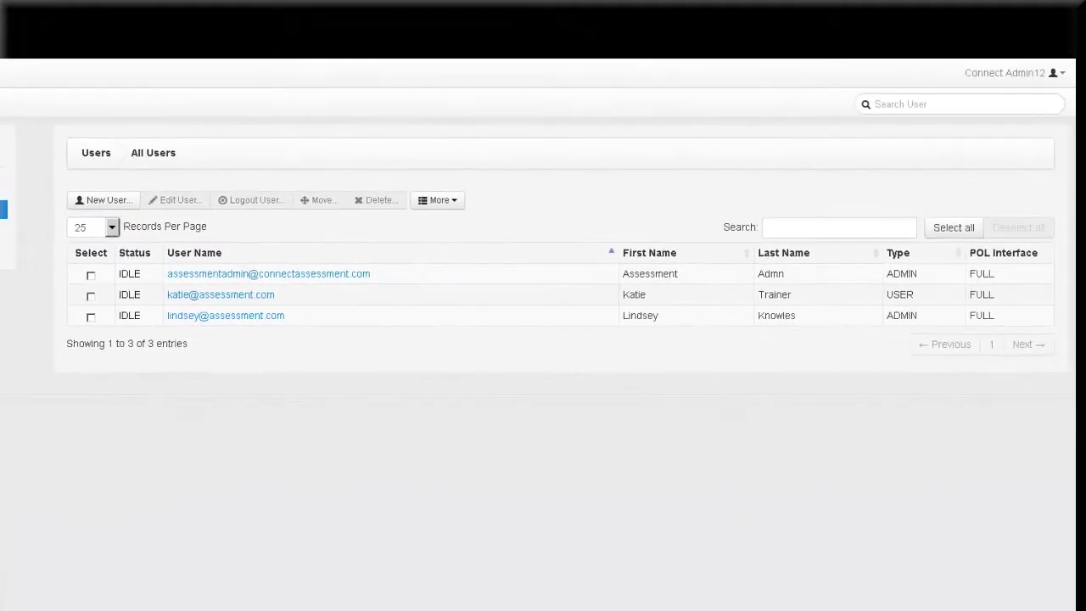
# Change the only USER-type account to Administrator, grant it the CONNECTAssessment Administrator and CONNECTAssessment Supervisor roles, and save.
pyautogui.click(91, 296)
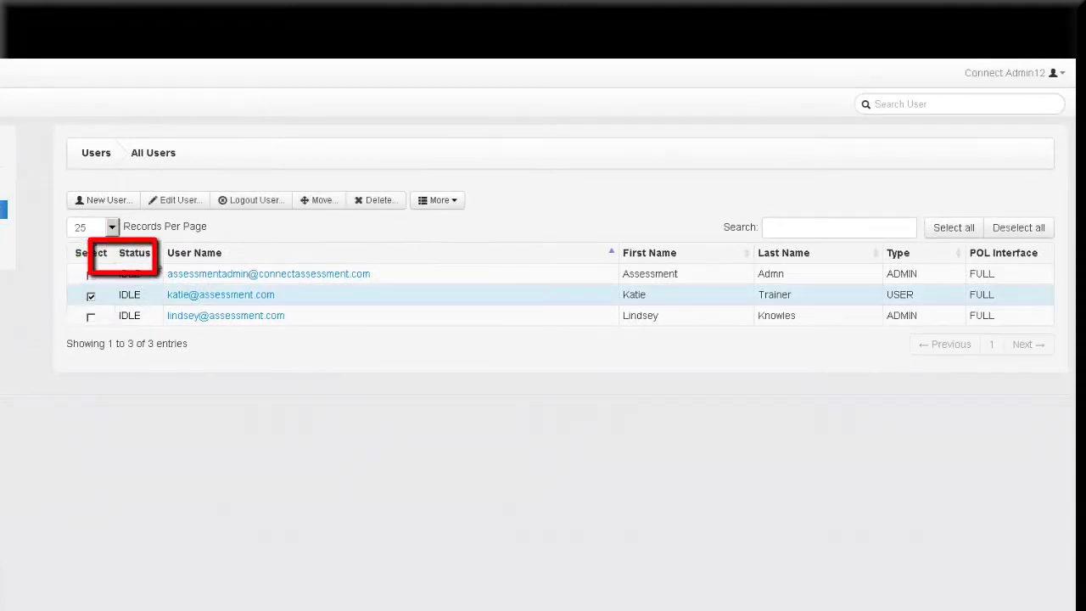
pyautogui.click(191, 204)
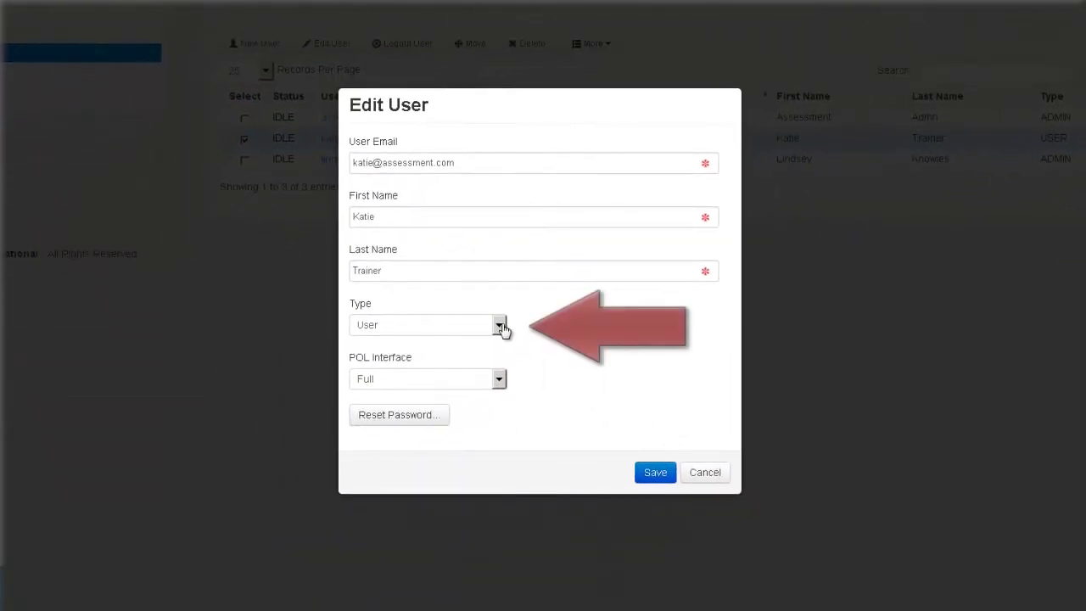
pyautogui.click(499, 327)
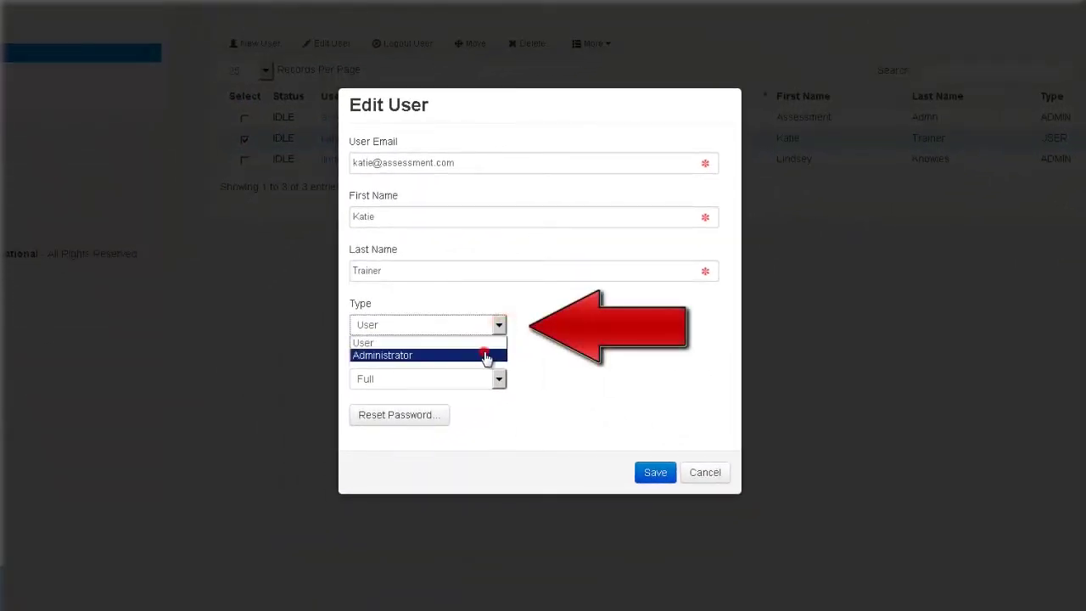
pyautogui.click(485, 356)
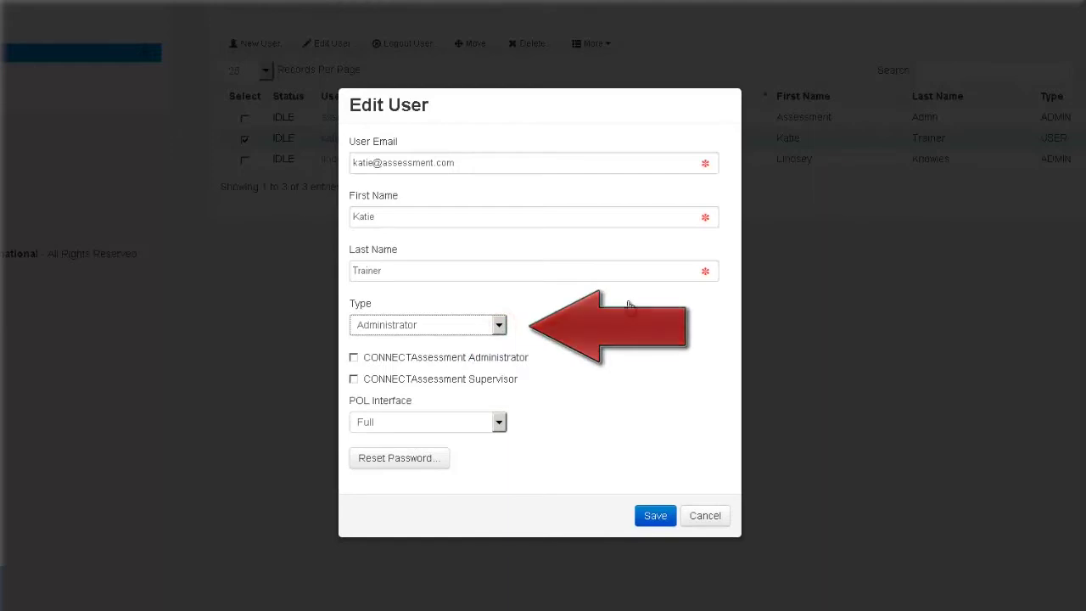
pyautogui.click(353, 357)
pyautogui.click(354, 379)
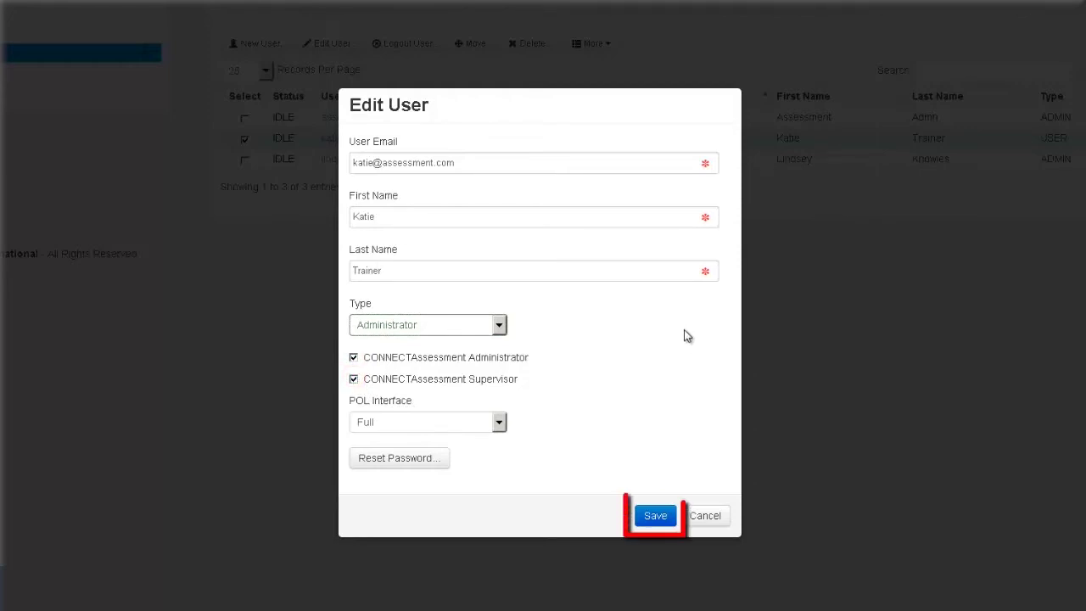
pyautogui.click(649, 517)
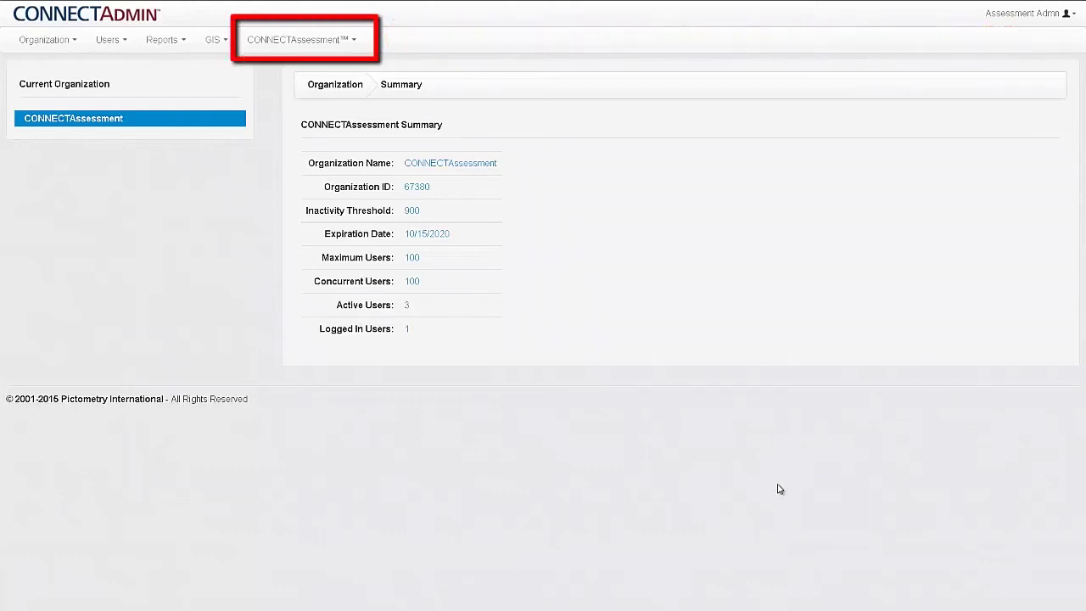
# Open the CONNECTAssessment Project Dashboard and review the Overall Project Summary chart and its review status table.
pyautogui.click(352, 42)
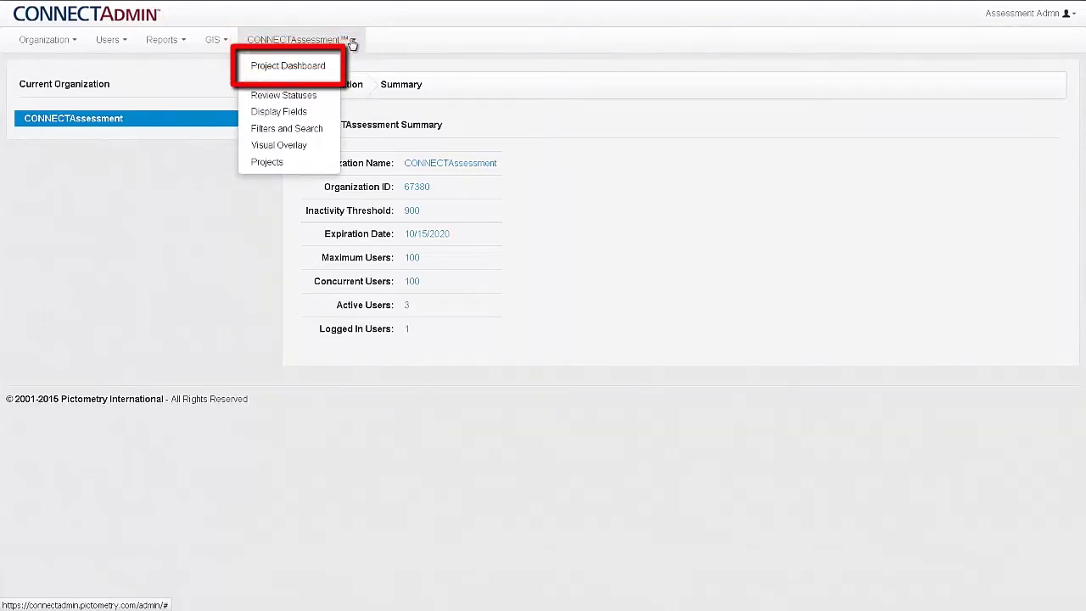
pyautogui.click(311, 66)
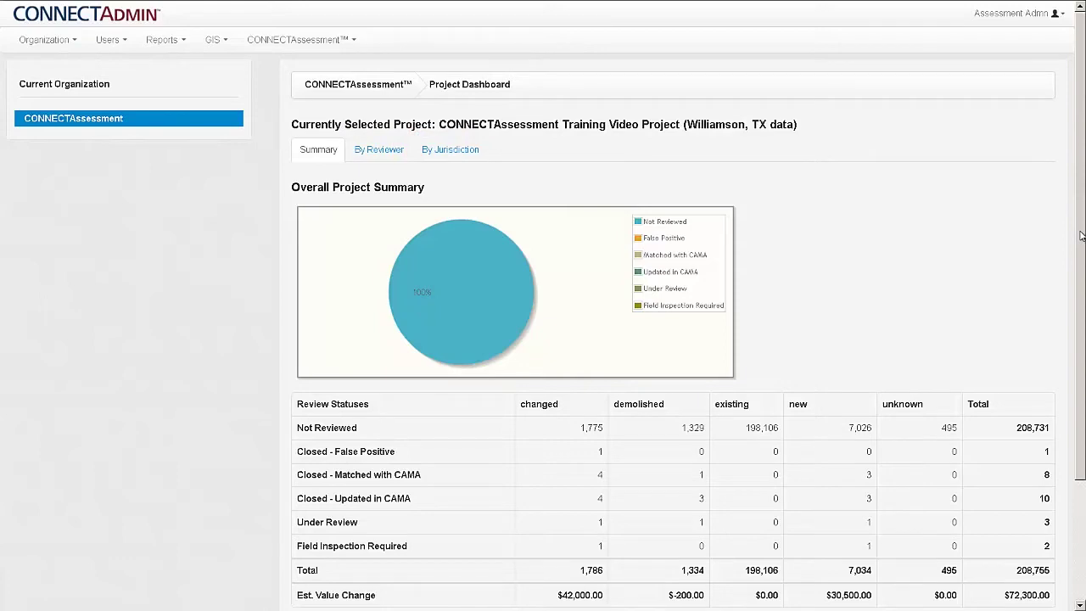
pyautogui.moveTo(1080, 235); pyautogui.dragTo(1083, 306)
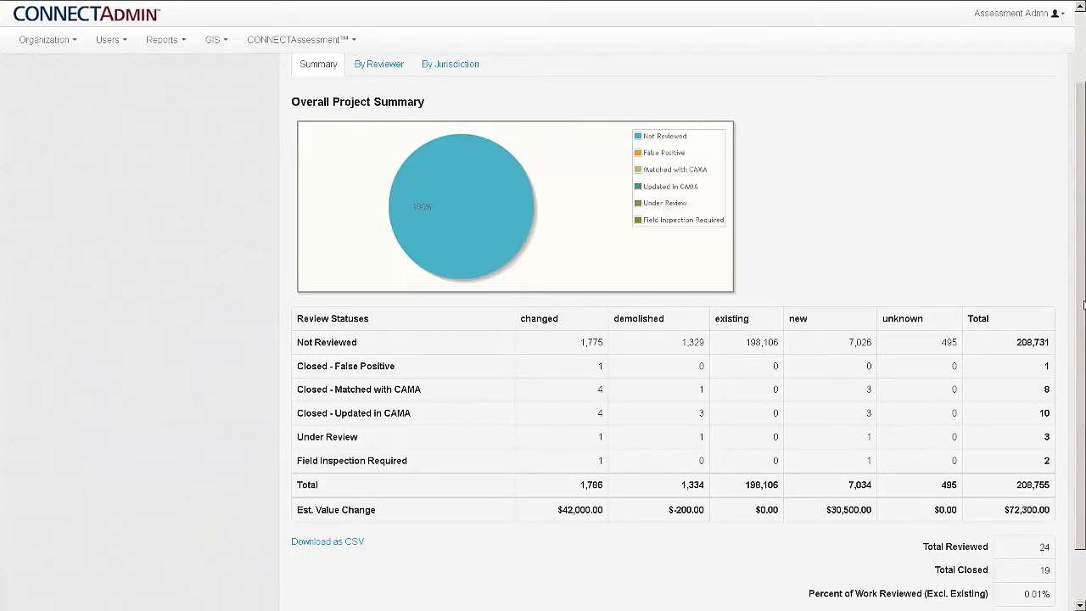
# Download the overall project summary as CSV, view it in Microsoft Excel, and return to the dashboard.
pyautogui.click(342, 547)
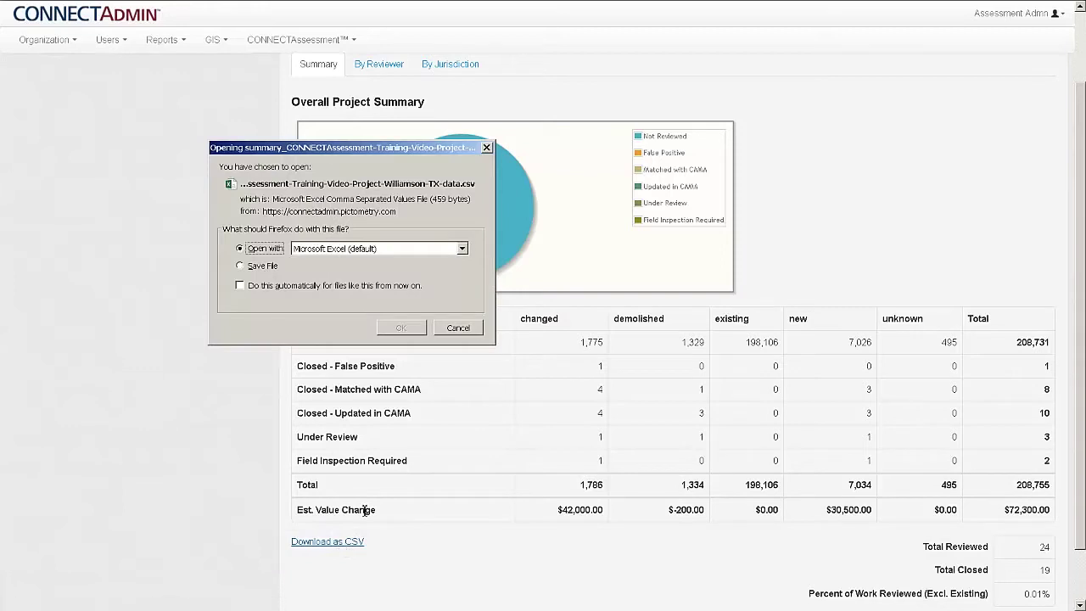
pyautogui.click(409, 325)
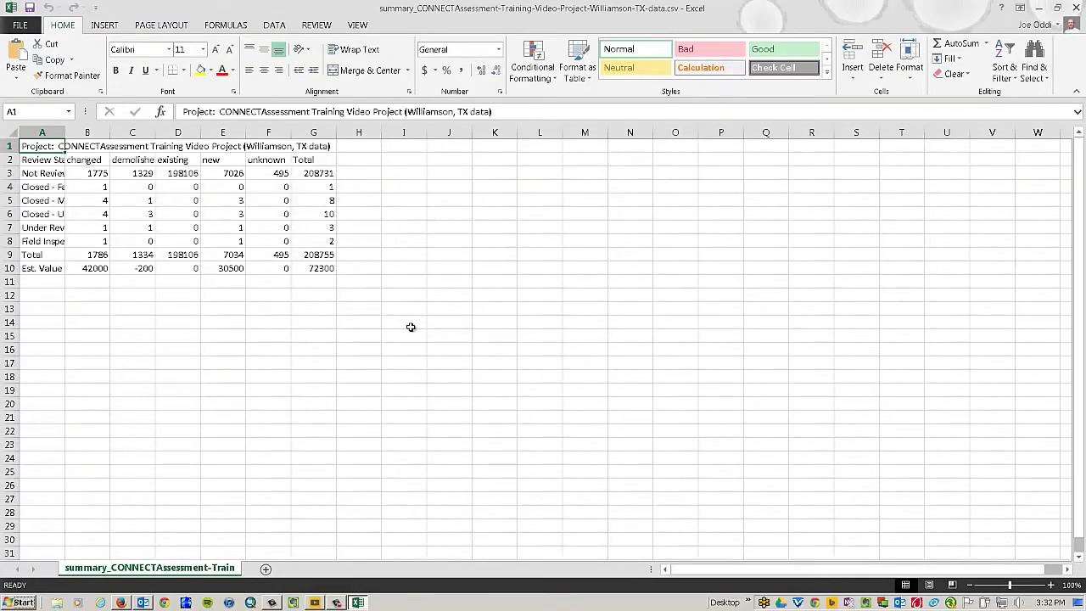
pyautogui.click(1076, 7)
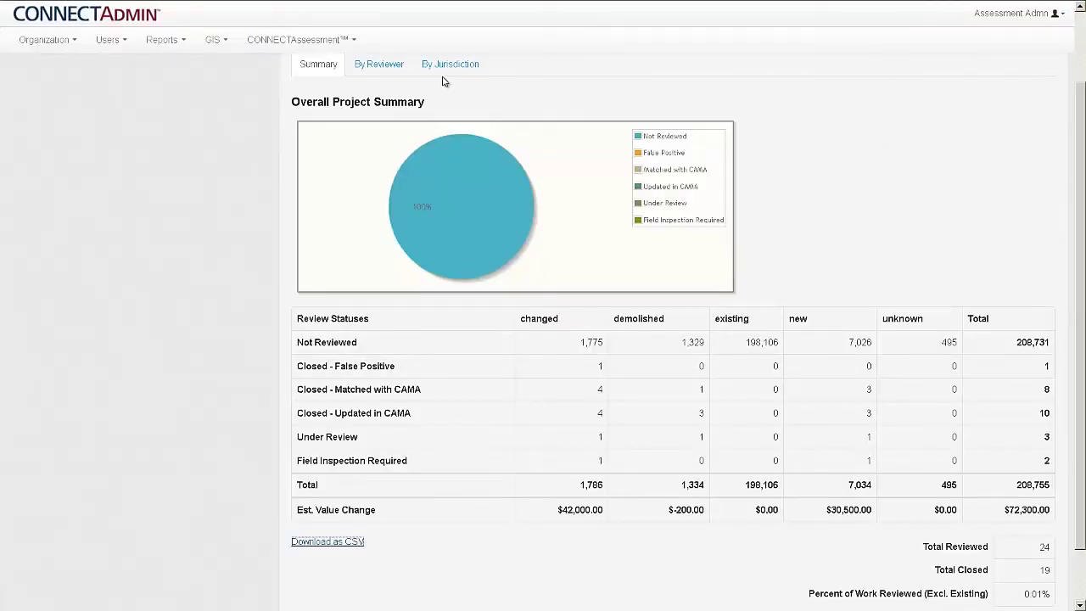
# Examine the project dashboard's summaries by reviewer and by jurisdiction, including the jurisdiction table.
pyautogui.click(399, 67)
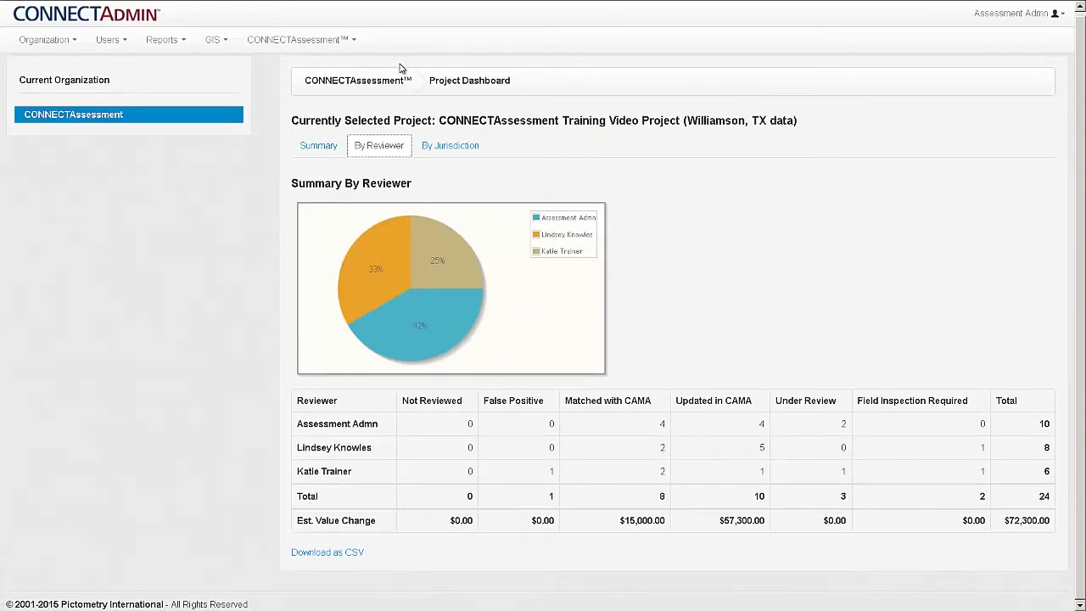
pyautogui.click(447, 148)
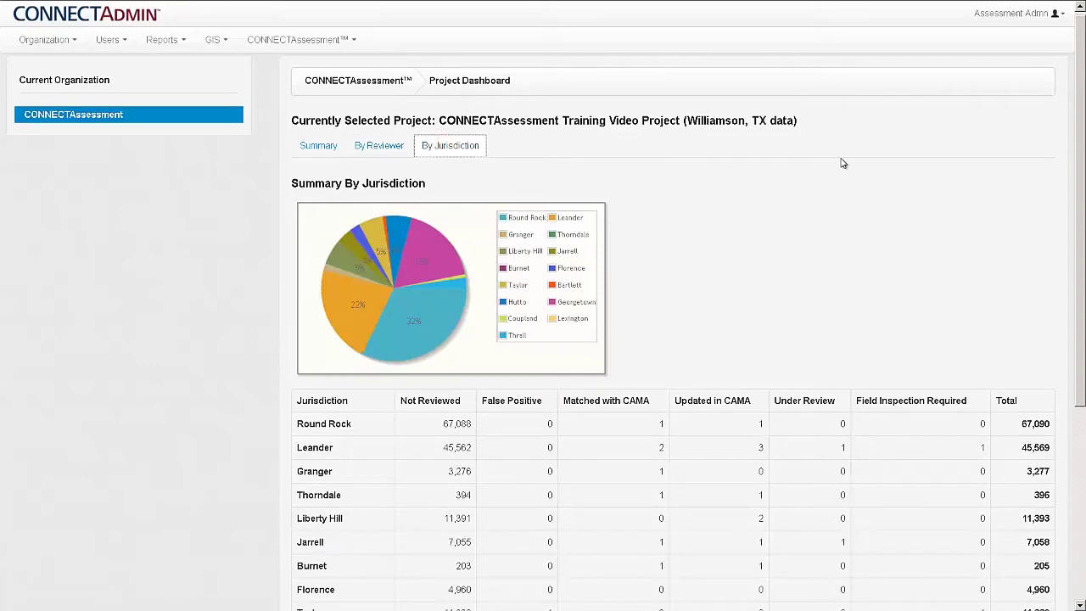
pyautogui.scroll(-1, 894, 213)
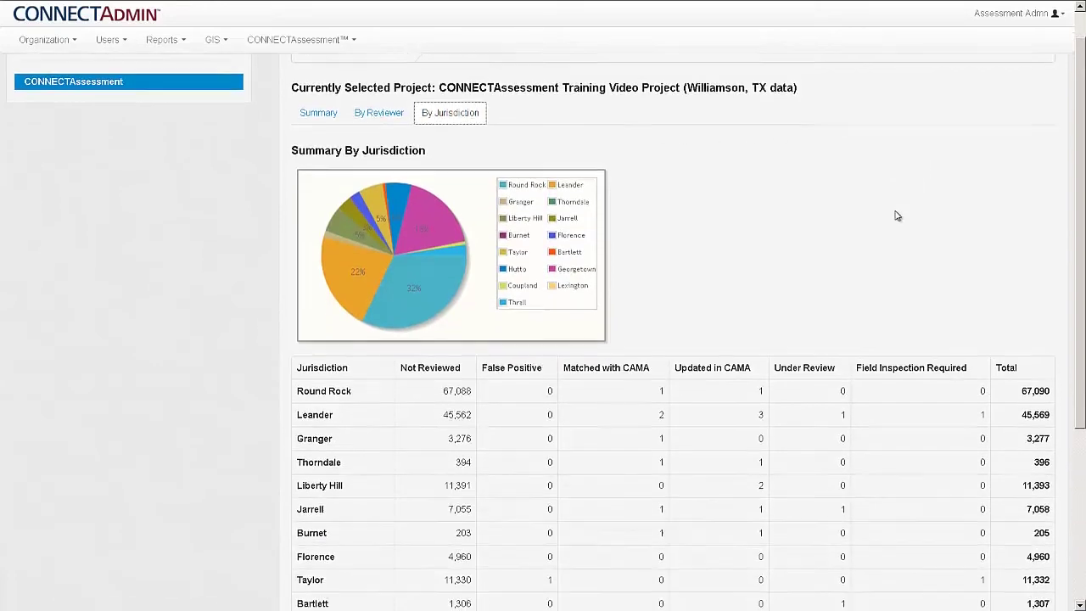
pyautogui.moveTo(1079, 343); pyautogui.dragTo(1076, 377)
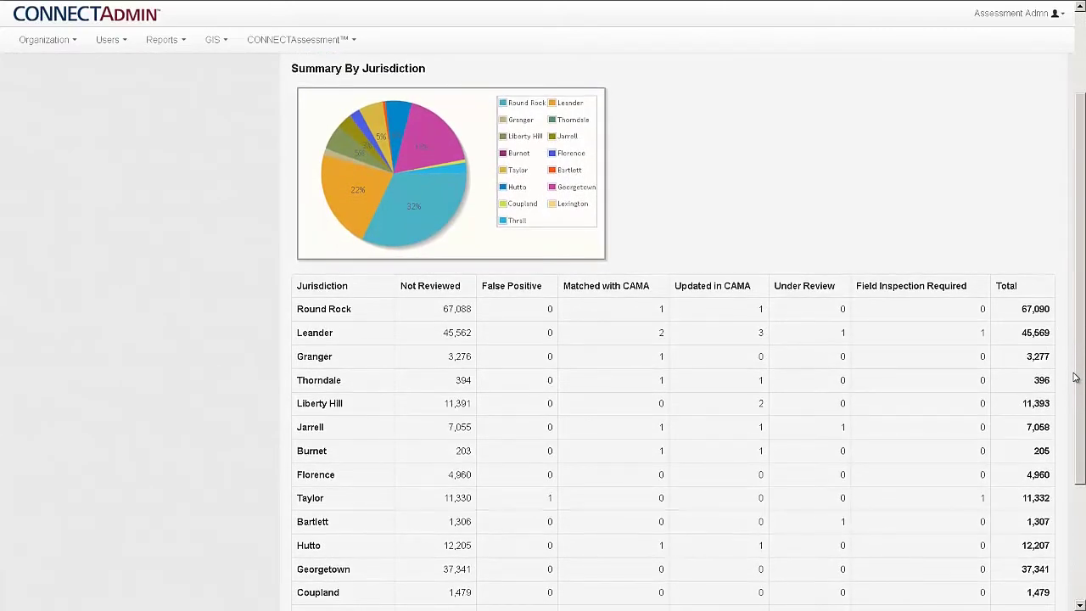
pyautogui.moveTo(1076, 378)
pyautogui.mouseDown()
pyautogui.moveTo(1048, 494)
pyautogui.moveTo(1066, 378)
pyautogui.mouseUp()
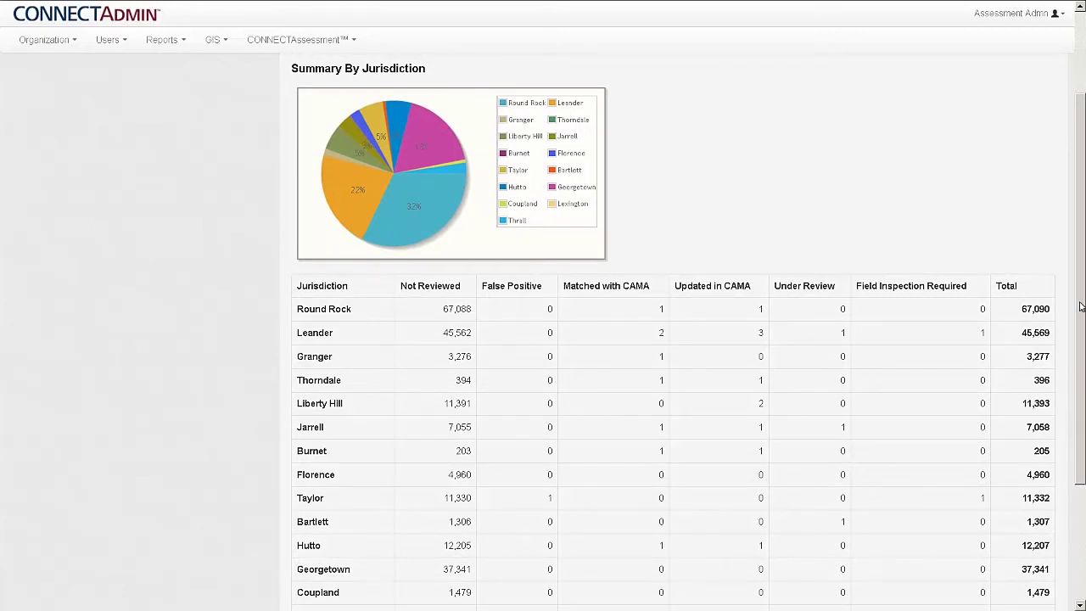
pyautogui.scroll(2, 1080, 305)
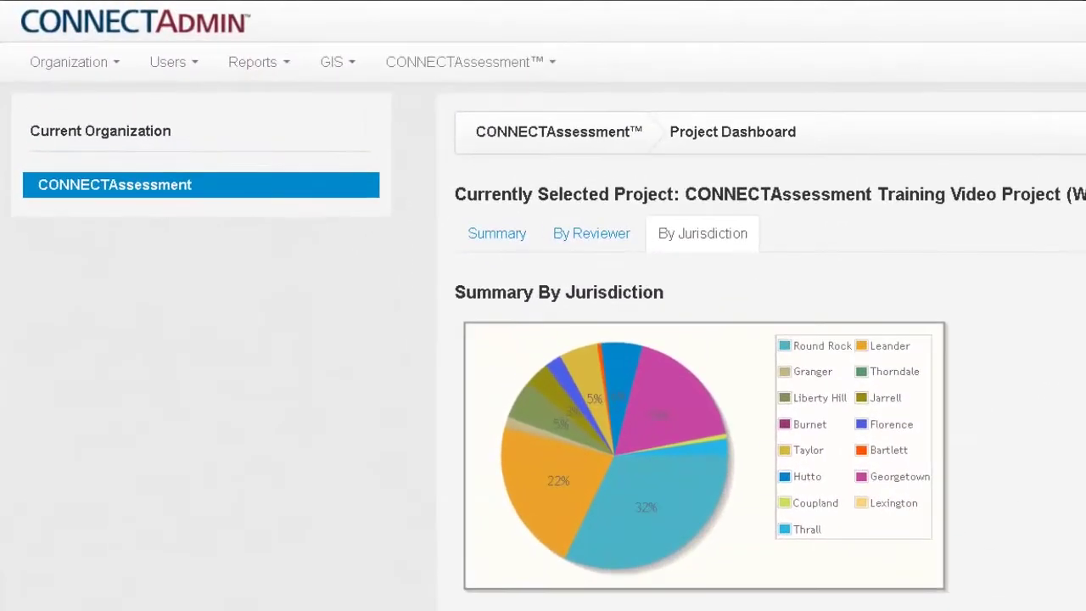
# Switch to CONNECTAssessment and examine the review status options offered for the current match.
pyautogui.click(550, 62)
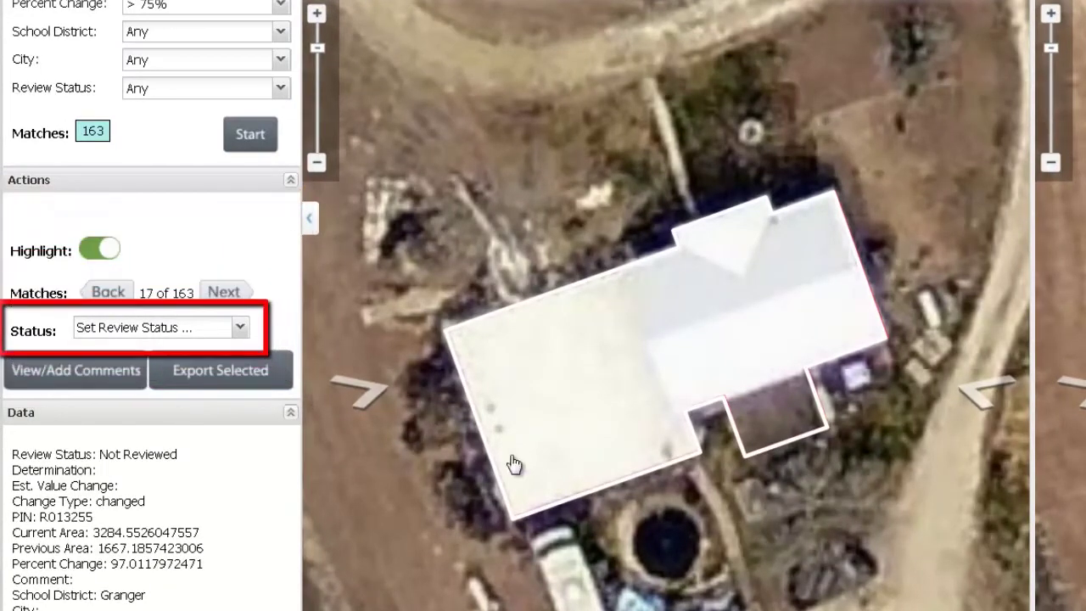
pyautogui.click(243, 330)
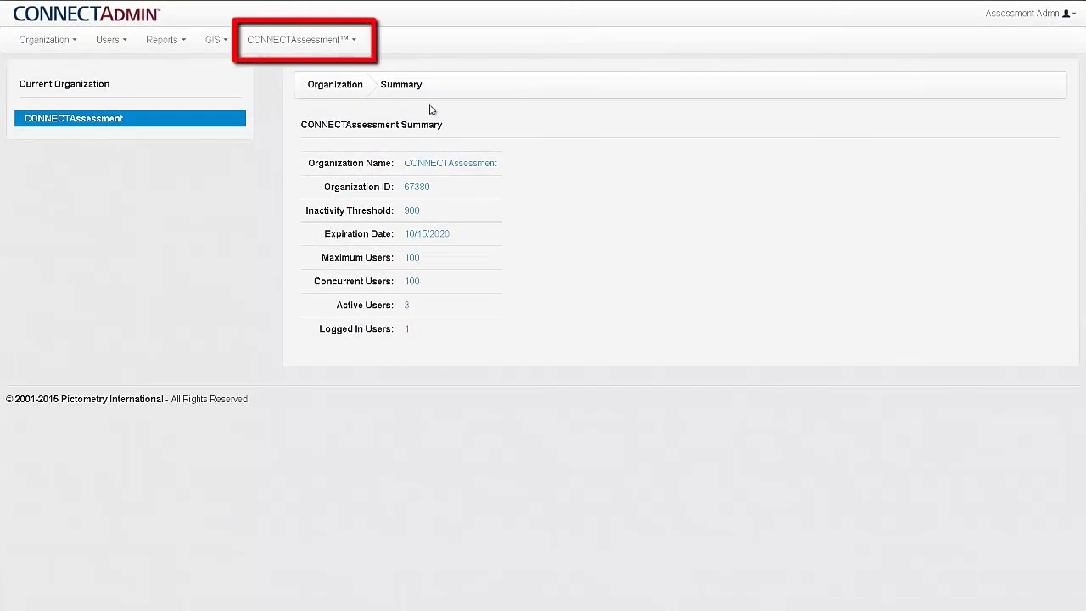
# Exclude the False Positive status from the project's Review Statuses in CONNECTAdmin.
pyautogui.click(344, 42)
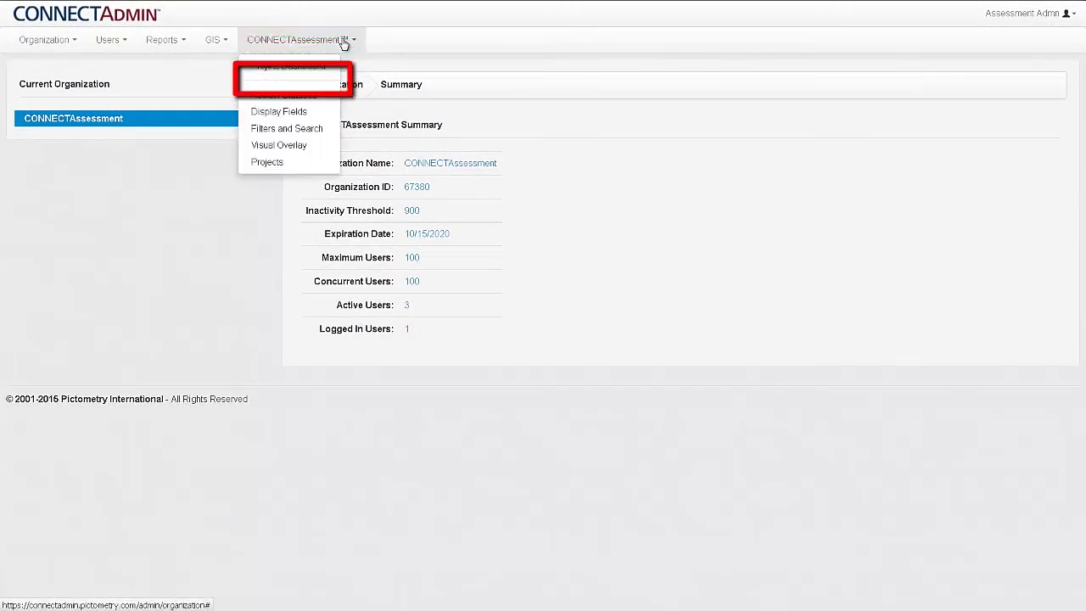
pyautogui.click(325, 99)
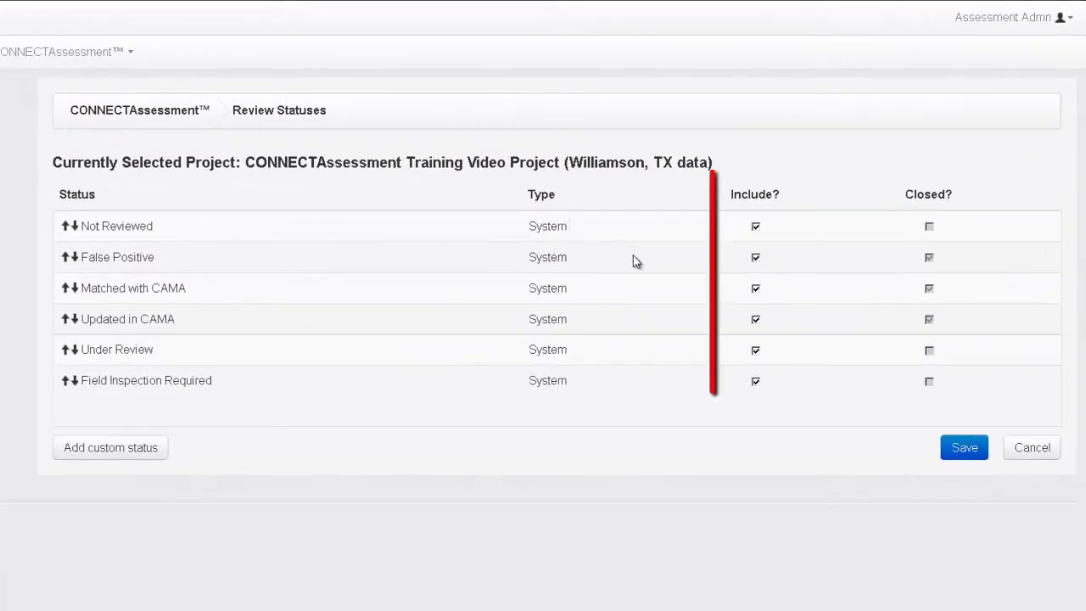
pyautogui.click(757, 259)
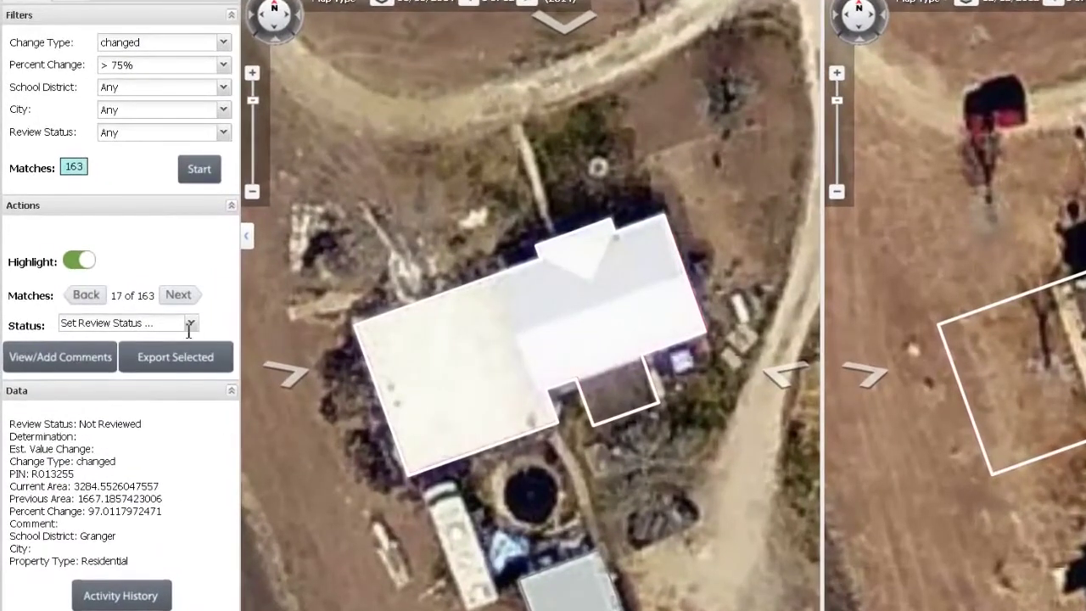
# Switch to CONNECTAssessment, examine the entry form for closing the current match as Closed - Matched with CAMA, and cancel it.
pyautogui.click(191, 326)
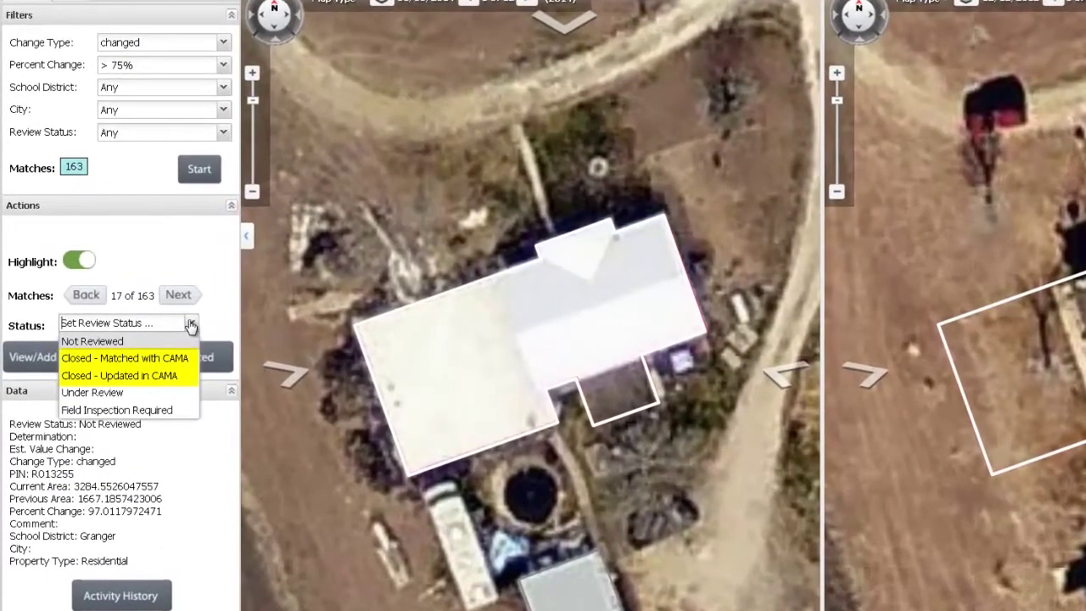
pyautogui.click(169, 357)
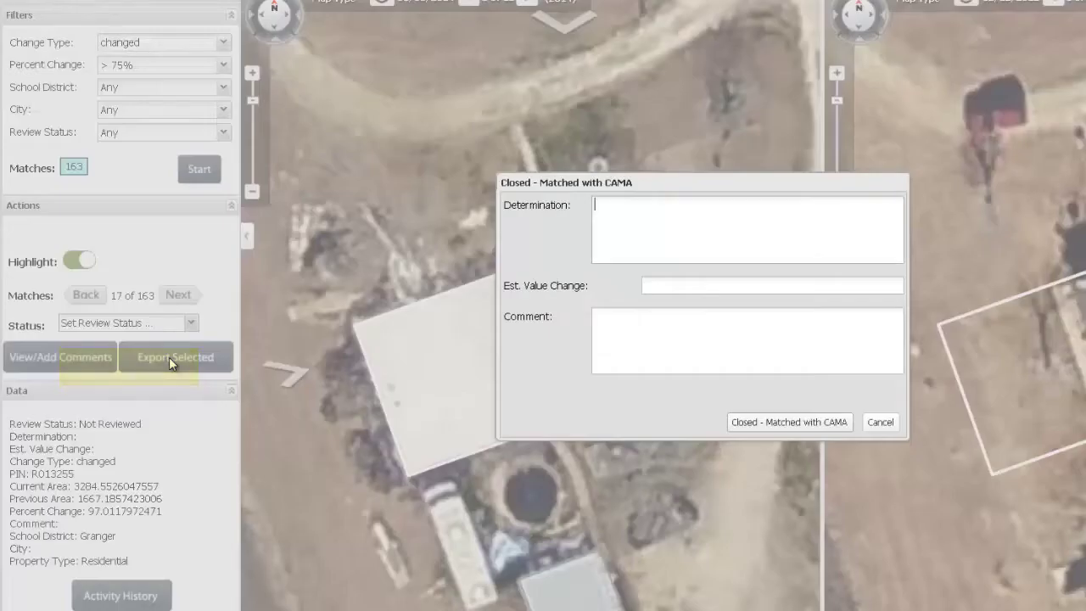
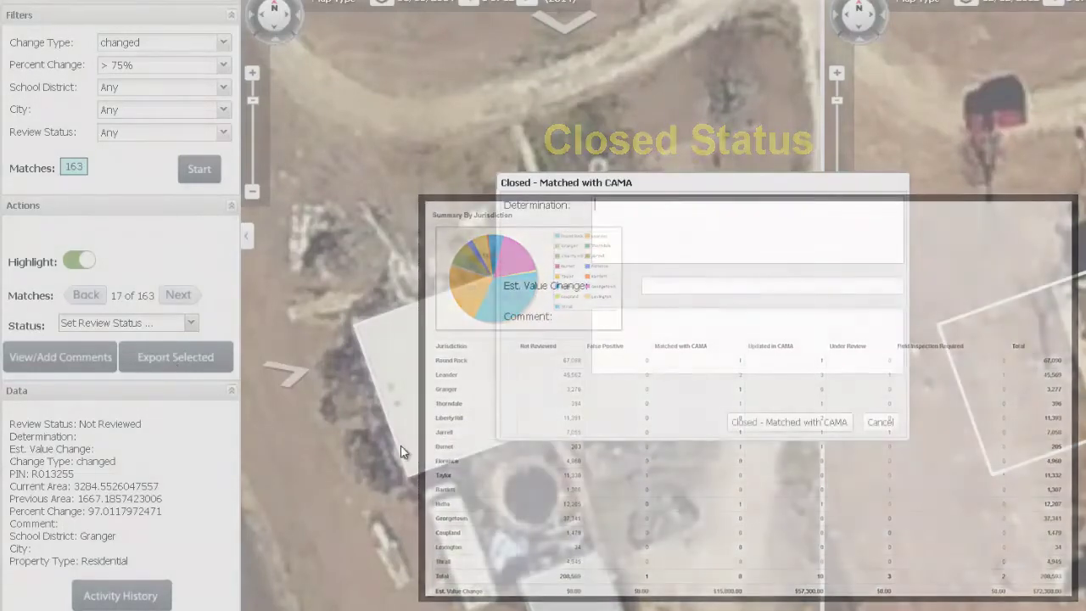
pyautogui.click(880, 423)
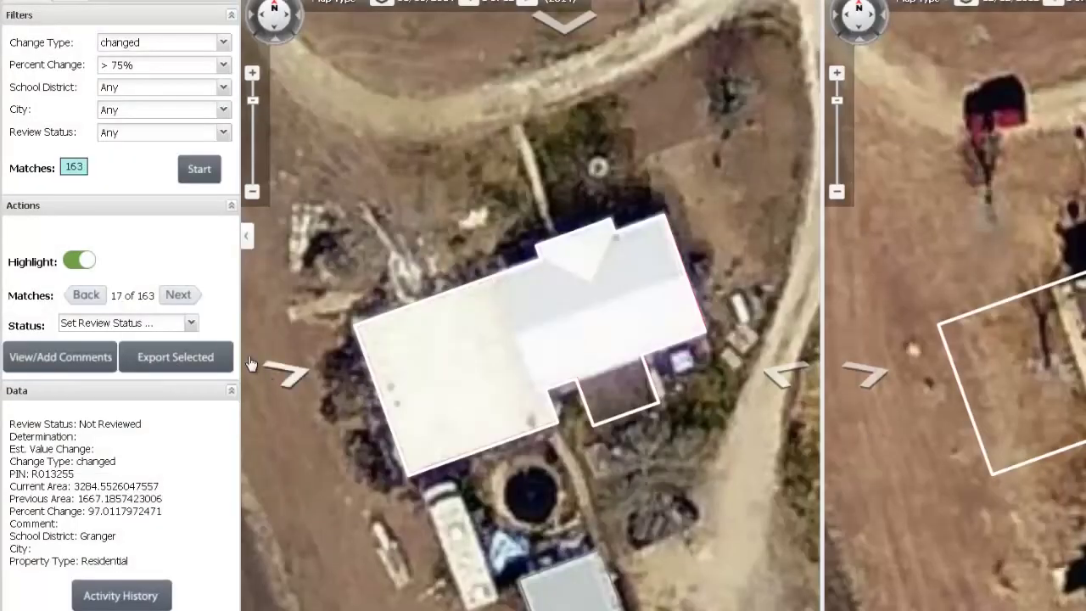
# Set the review status of the current match to Under Review.
pyautogui.click(192, 323)
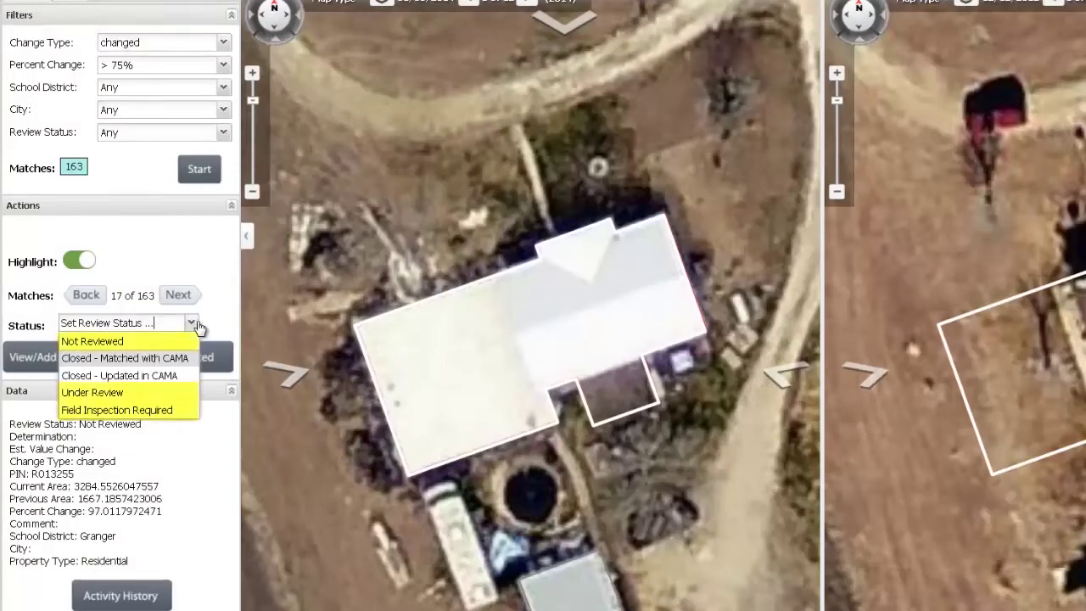
pyautogui.click(149, 395)
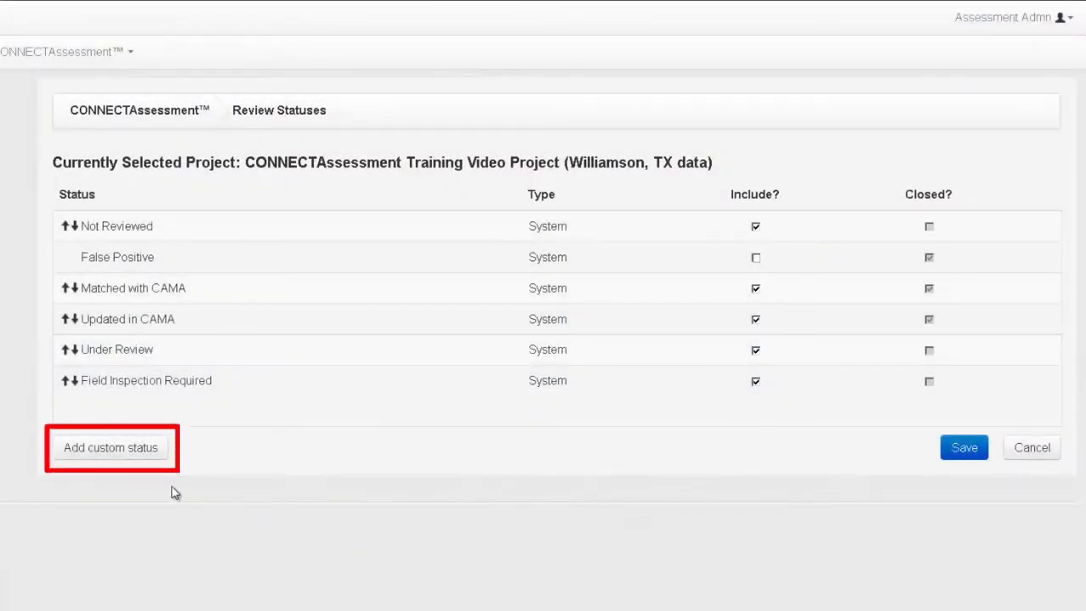
# Add a custom closed status named Matched in CAMA - Commercial in CONNECTAdmin's Review Statuses, included as available for the project.
pyautogui.click(139, 456)
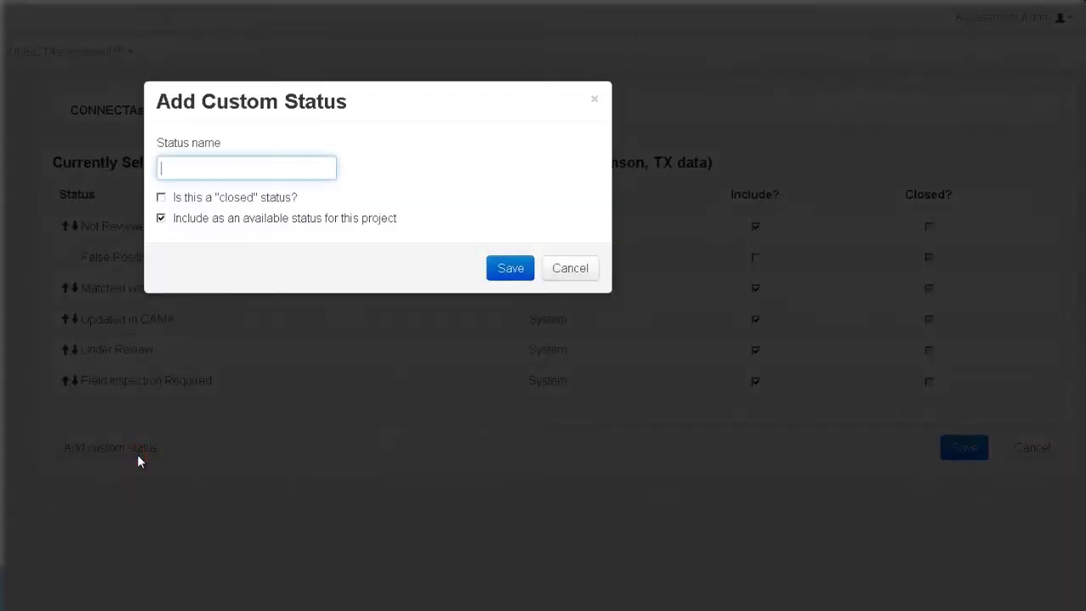
pyautogui.write('Matched in CAMA')
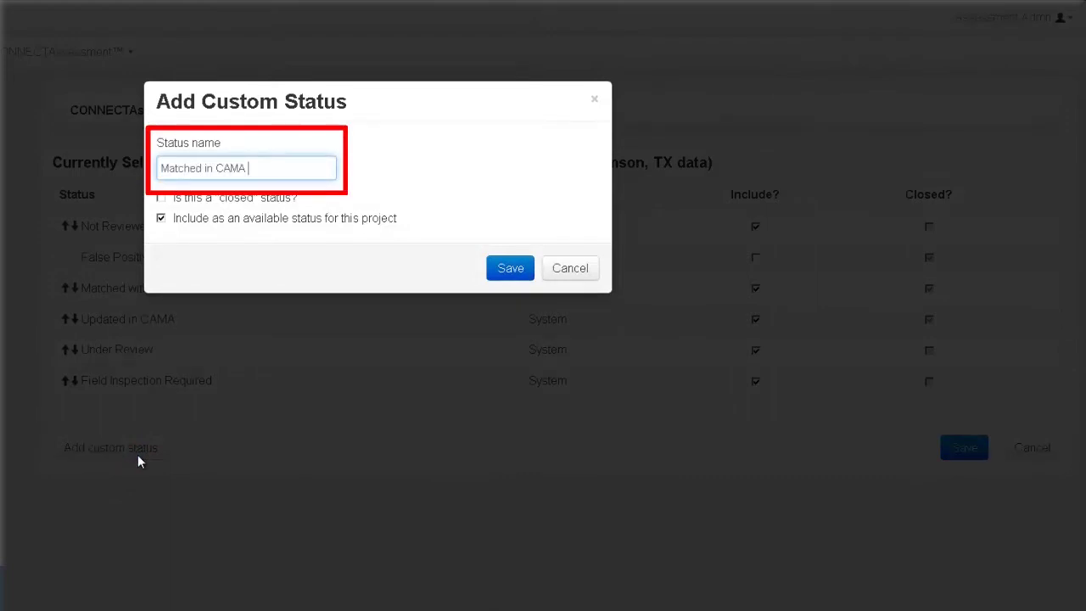
pyautogui.write(' - Commerci')
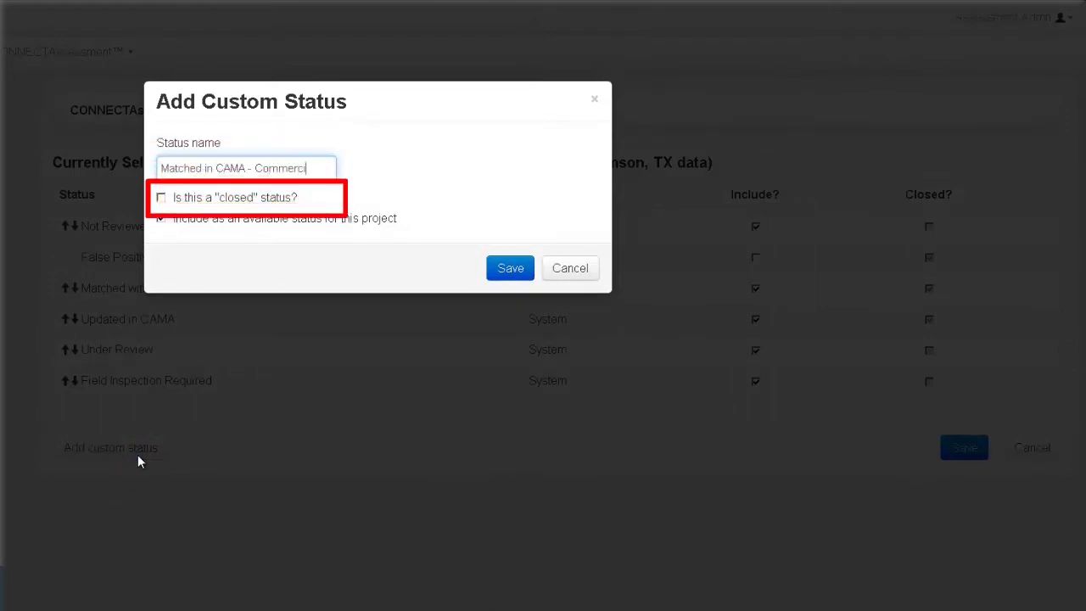
pyautogui.write('al')
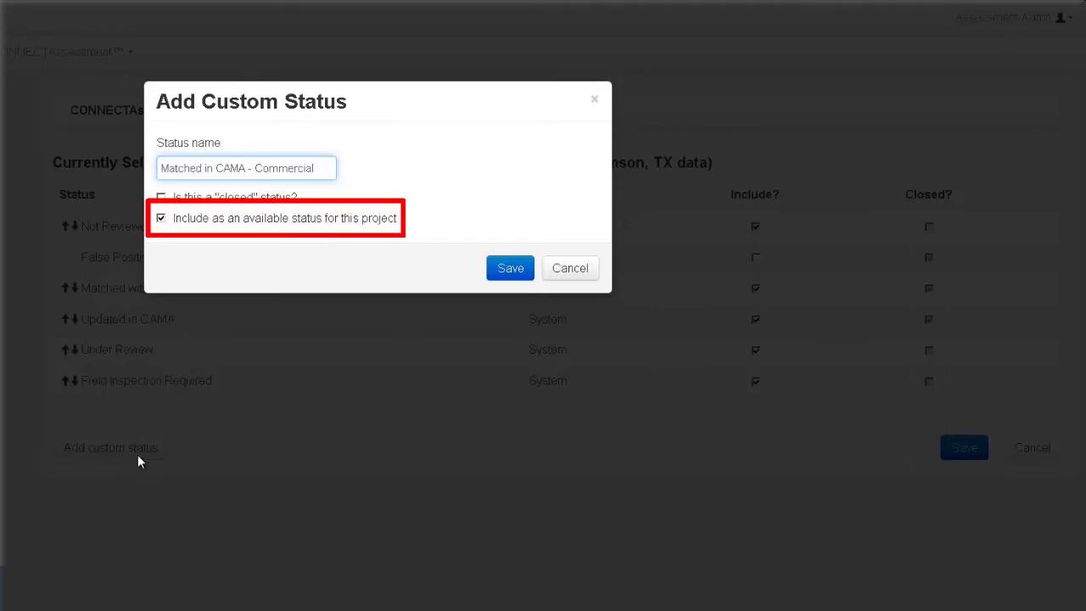
pyautogui.click(162, 199)
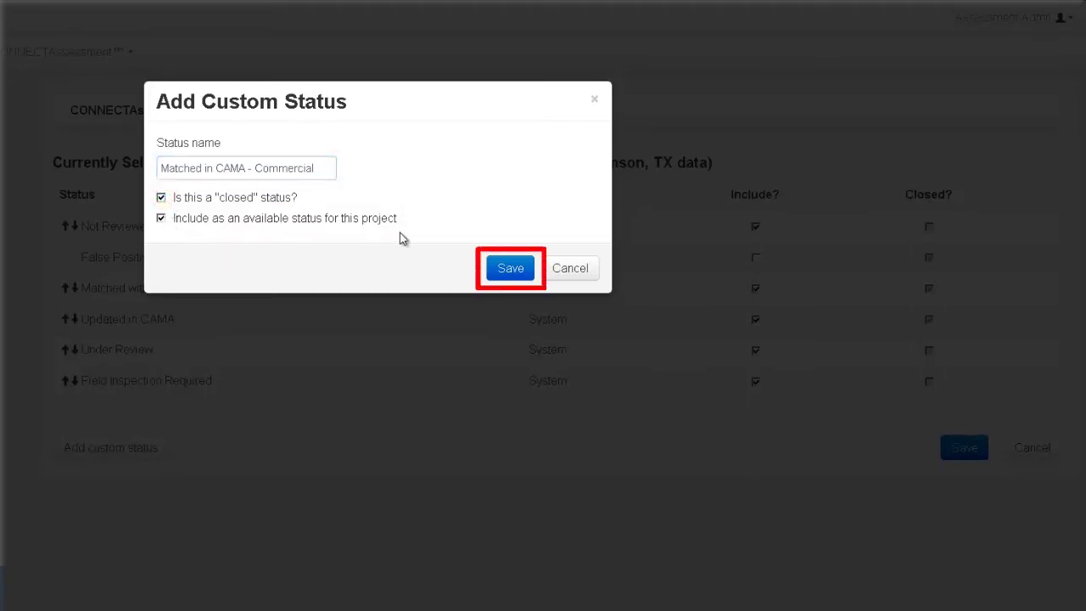
pyautogui.click(510, 268)
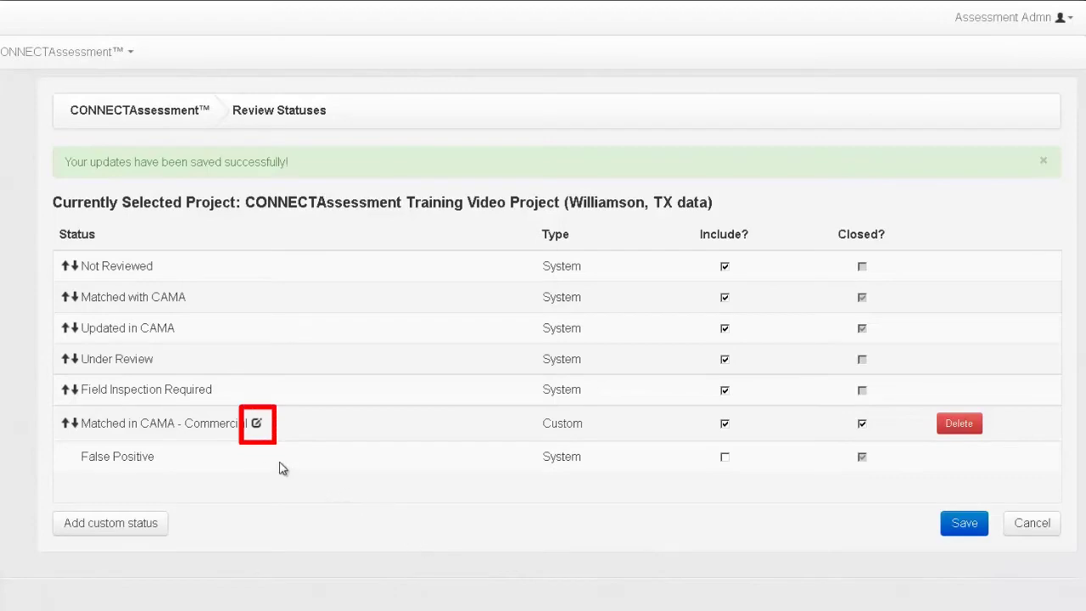
# Examine the rename and delete dialogs of the Matched in CAMA - Commercial status, cancelling both.
pyautogui.click(256, 425)
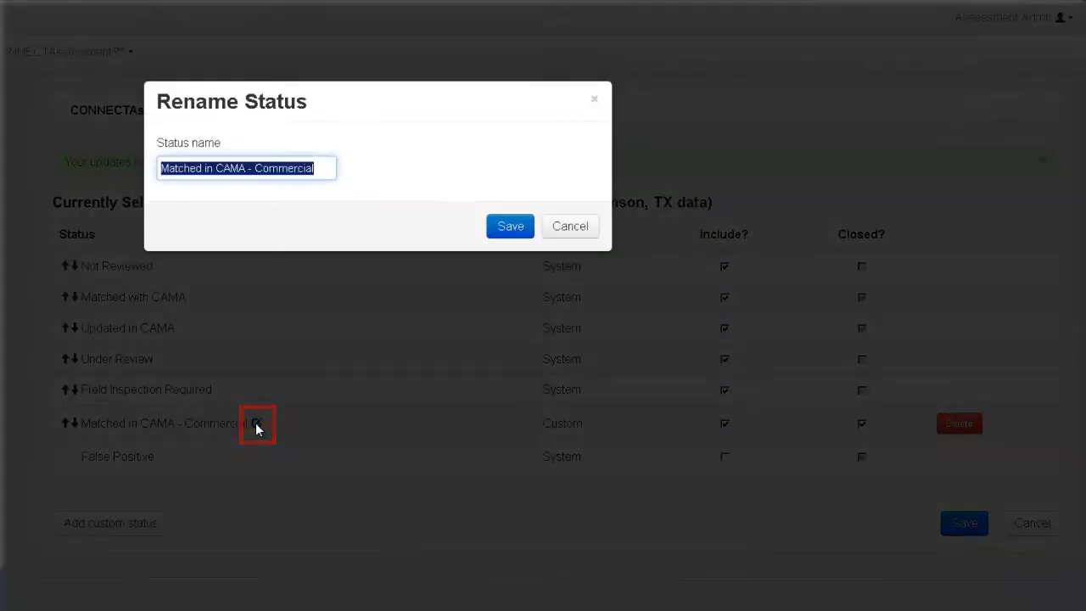
pyautogui.click(578, 226)
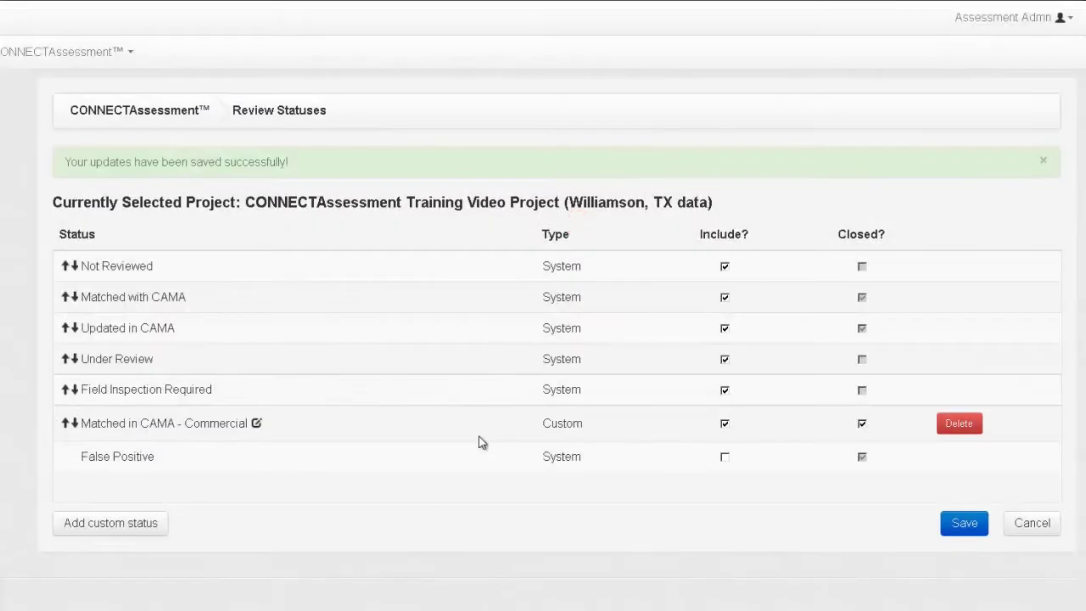
pyautogui.click(962, 422)
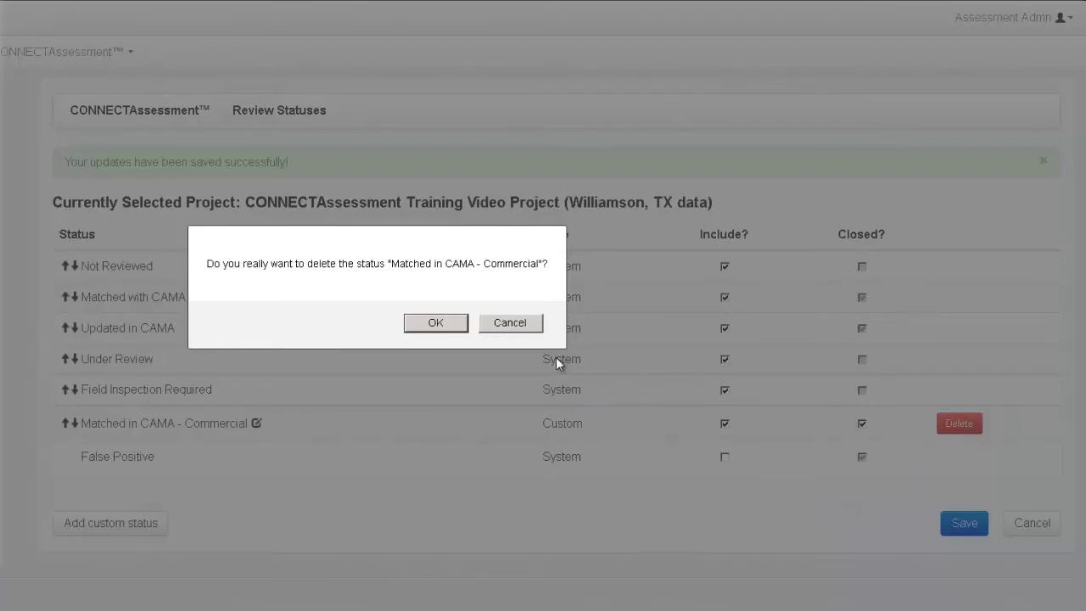
pyautogui.click(537, 330)
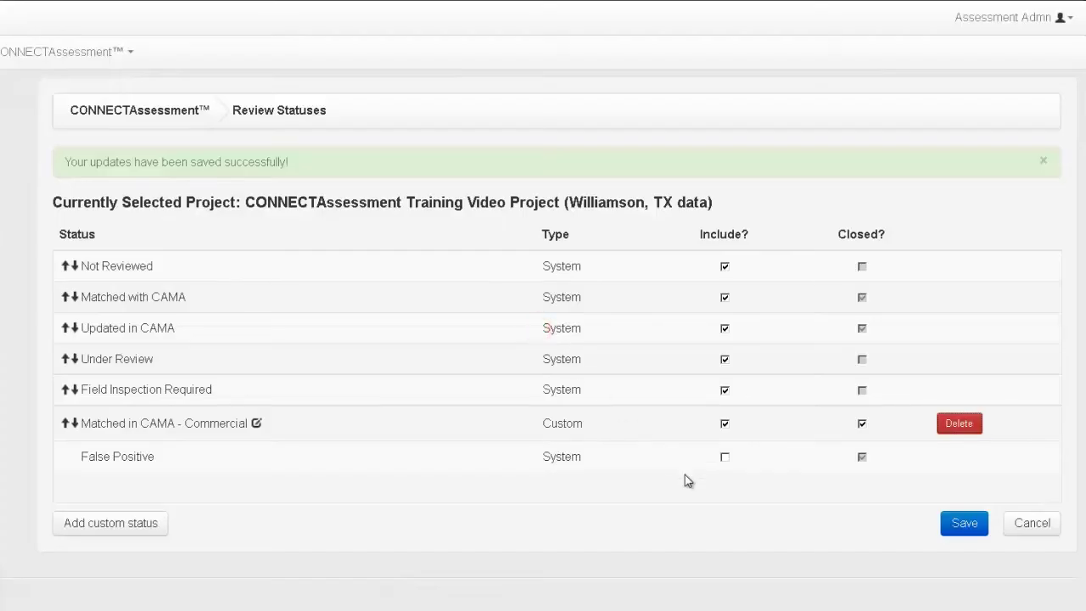
# Move the Matched in CAMA - Commercial status directly below Matched with CAMA and save the review statuses.
pyautogui.moveTo(861, 323)
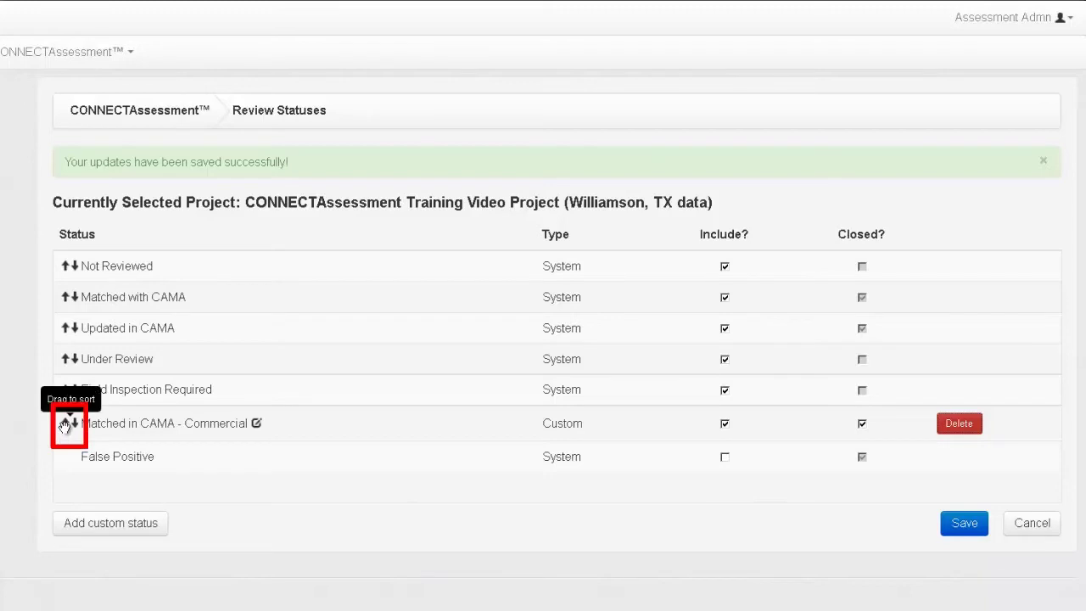
pyautogui.moveTo(65, 426); pyautogui.dragTo(85, 329)
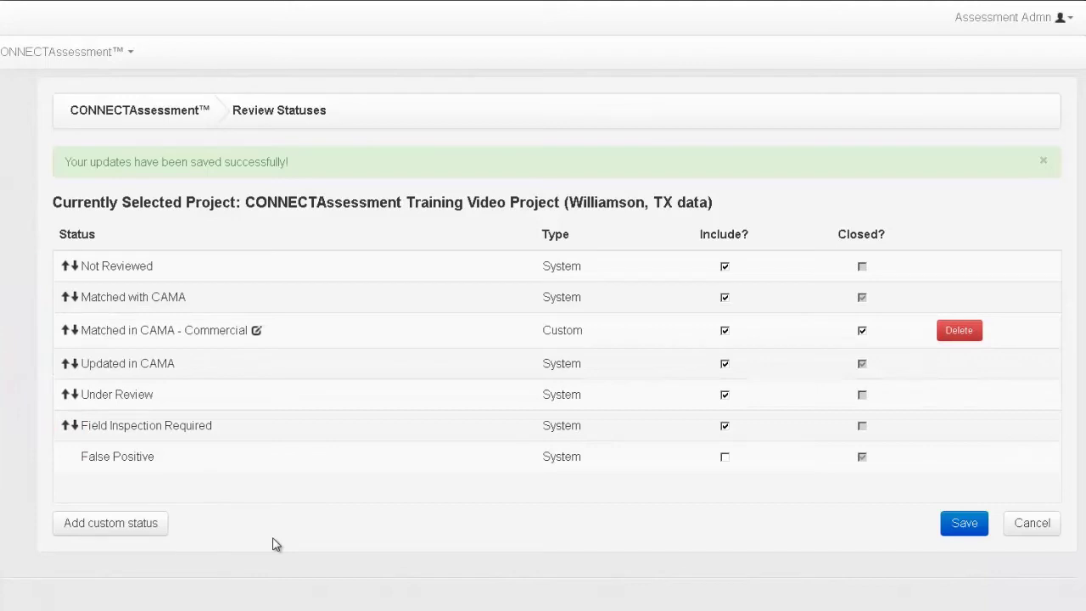
pyautogui.click(960, 523)
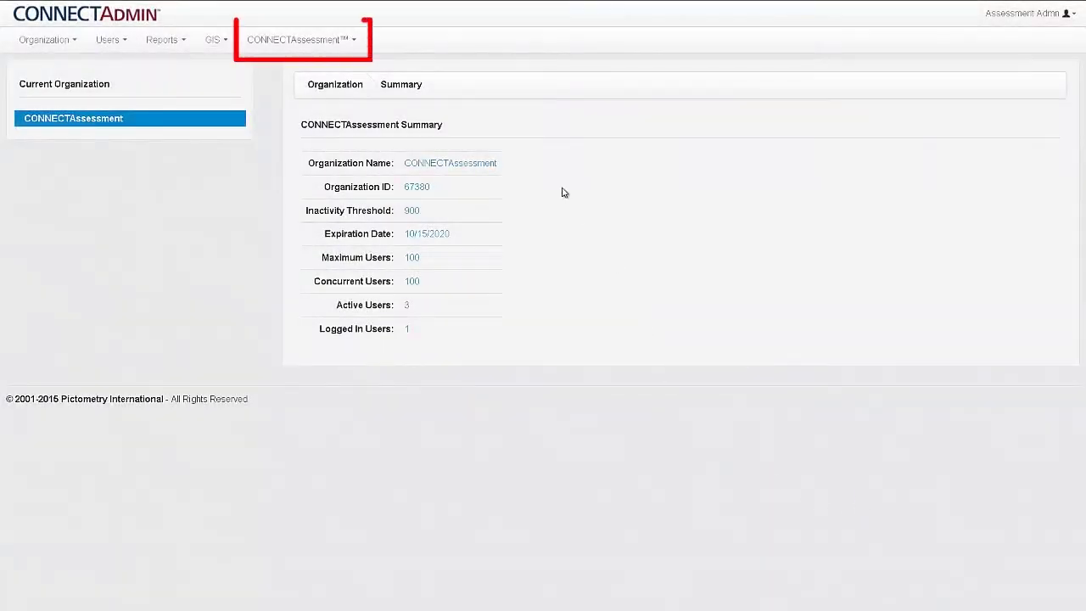
# Include the prop_type data field in the project's Display Fields with the display name Property Type.
pyautogui.click(355, 44)
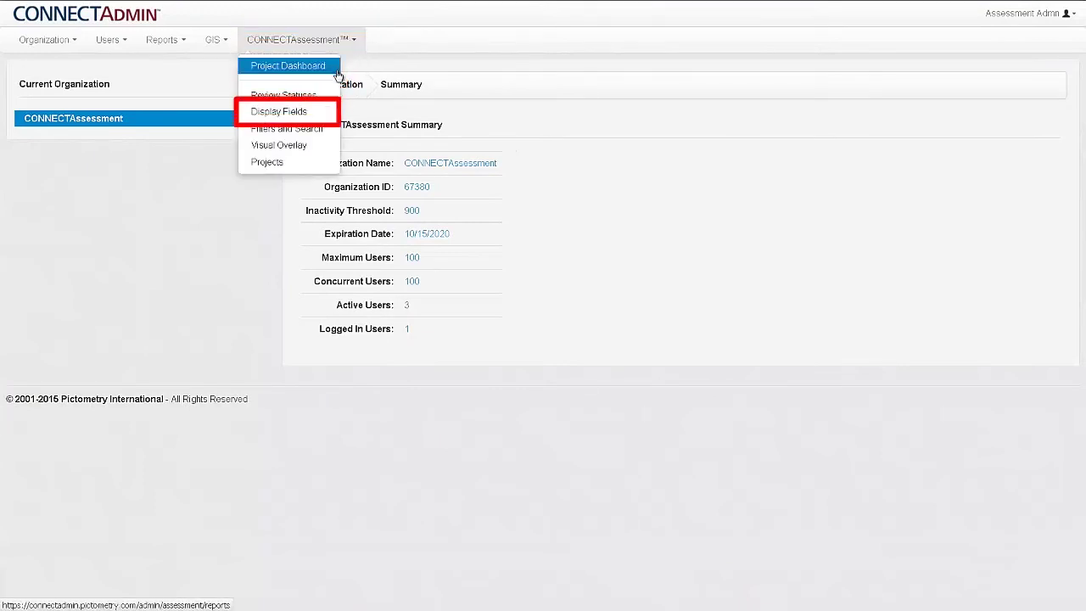
pyautogui.click(319, 114)
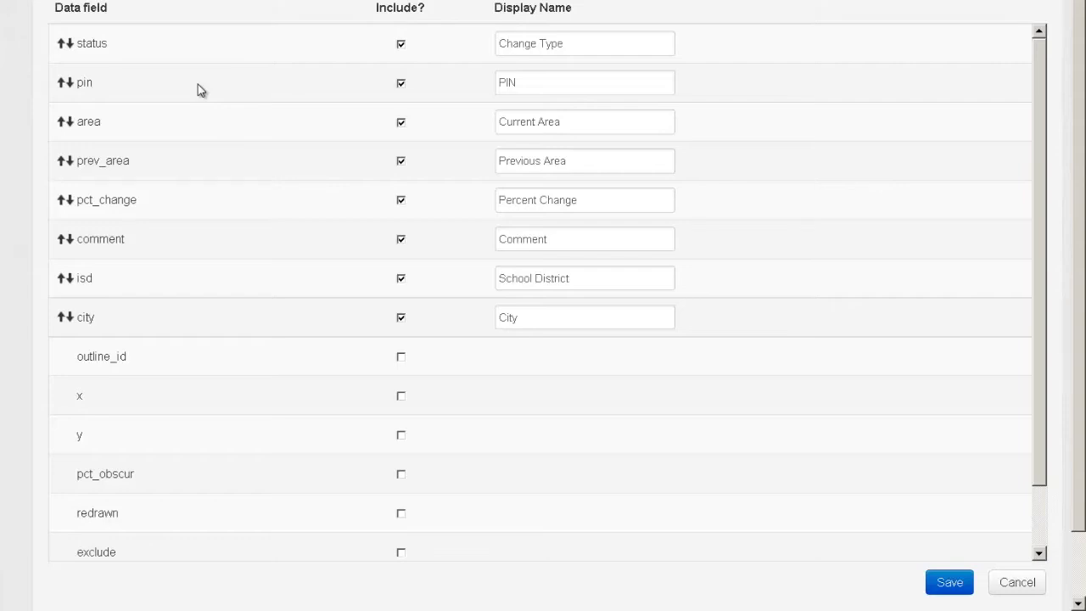
pyautogui.scroll(-3, 235, 152)
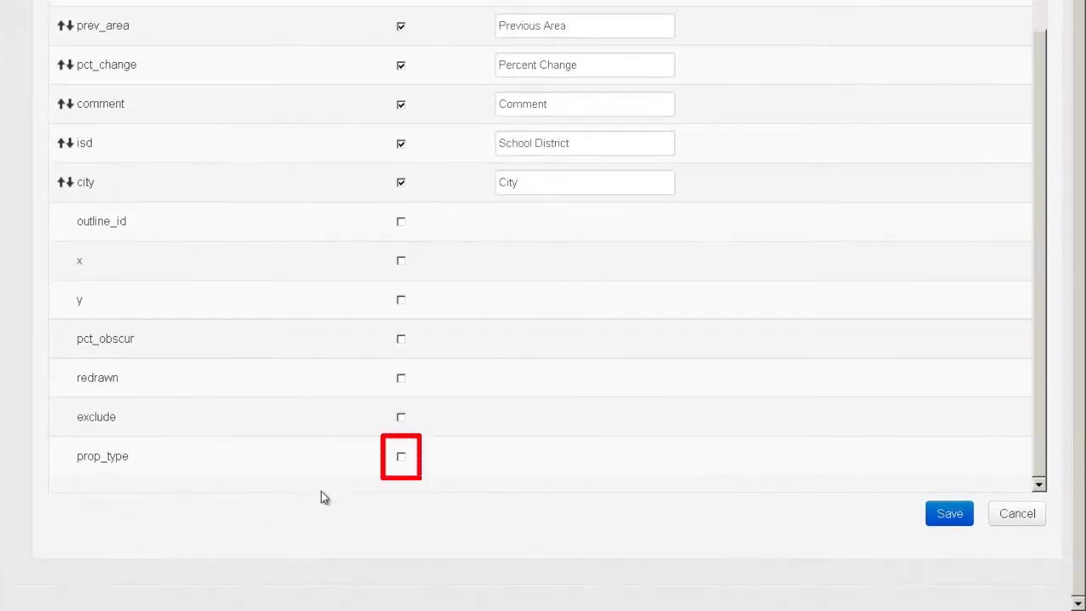
pyautogui.click(402, 458)
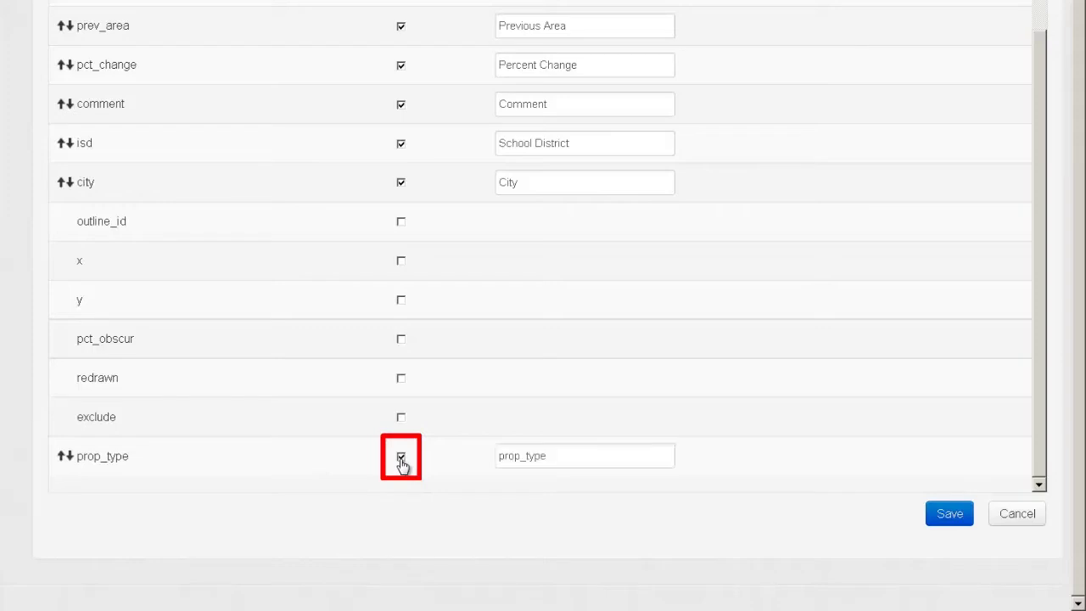
pyautogui.press('Tab')
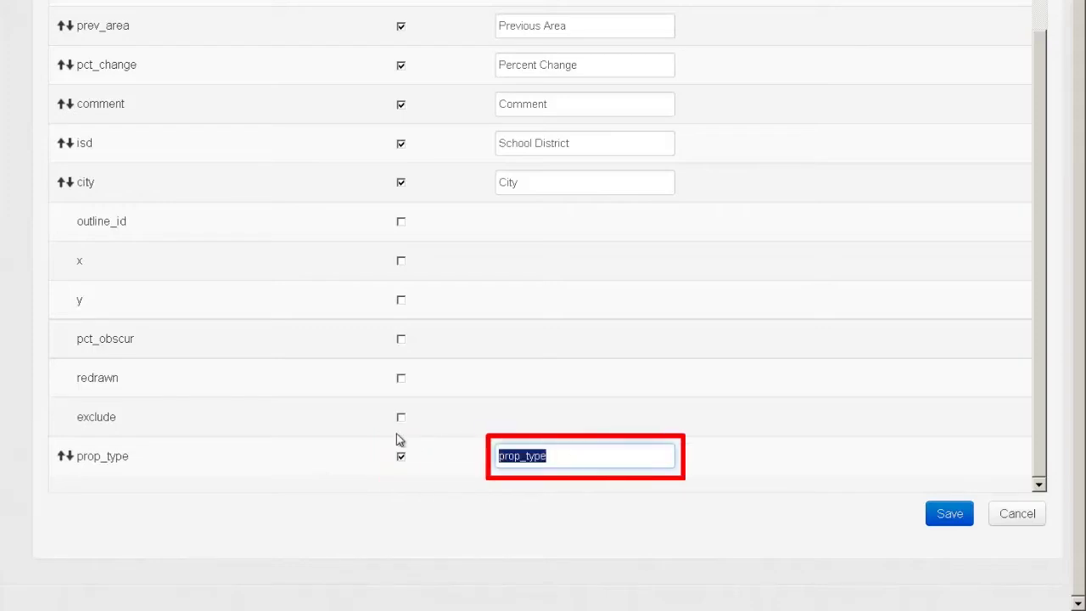
pyautogui.write('Propert')
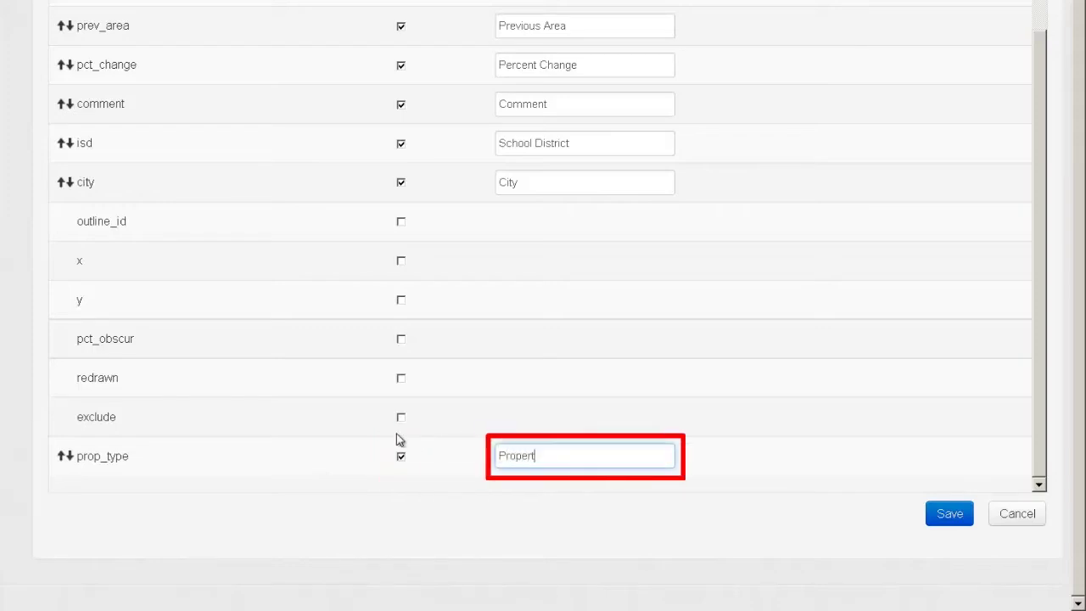
pyautogui.write('y Type')
pyautogui.click(796, 494)
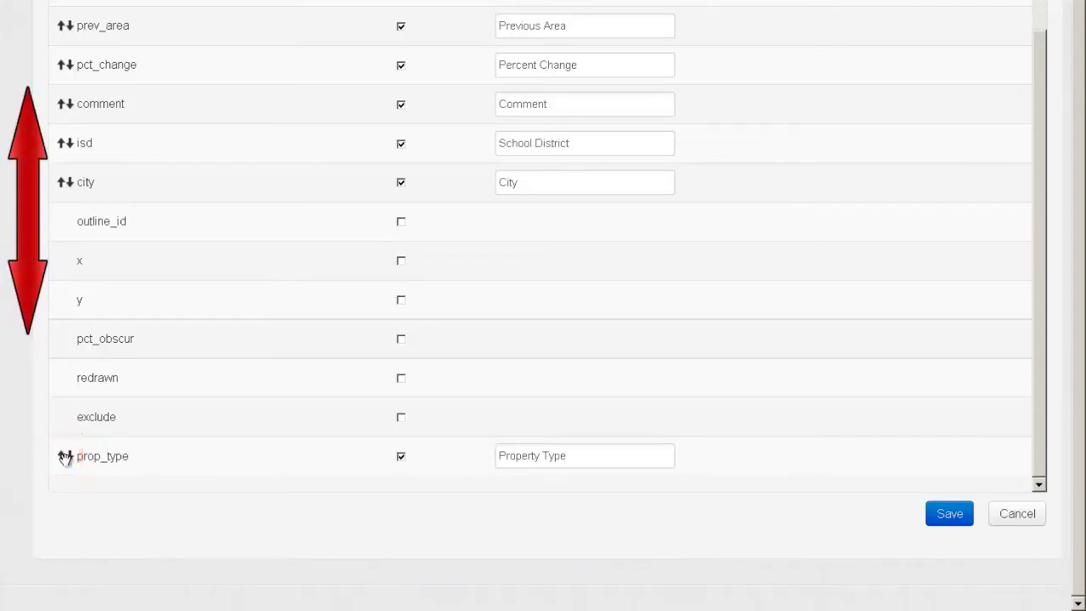
# Reorder the prop_type field to sit directly below city and save the display fields.
pyautogui.moveTo(65, 457)
pyautogui.mouseDown()
pyautogui.moveTo(78, 217)
pyautogui.moveTo(81, 228)
pyautogui.mouseUp()
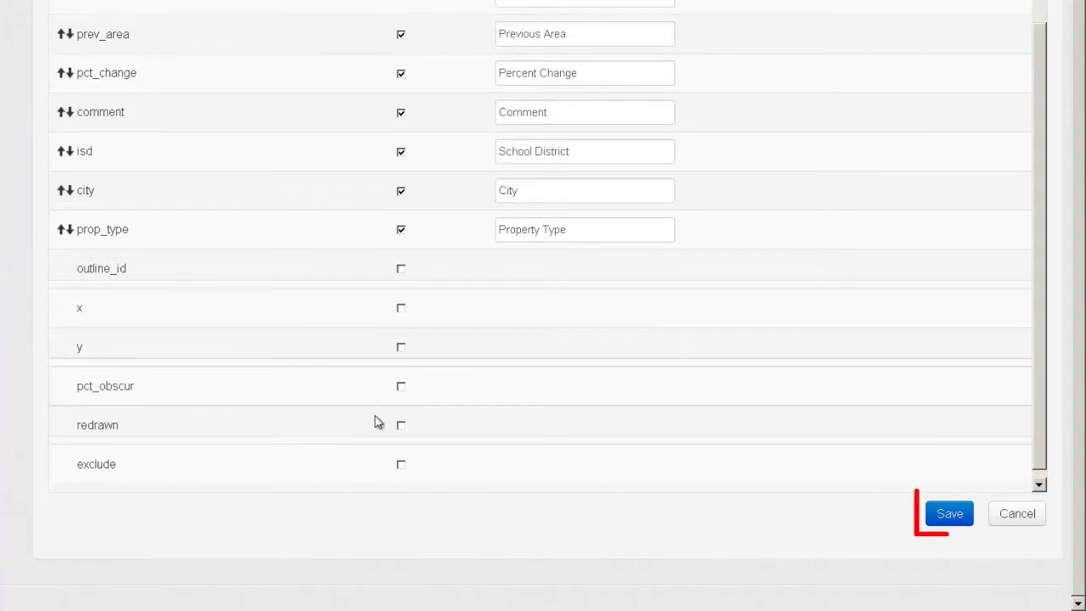
pyautogui.click(947, 515)
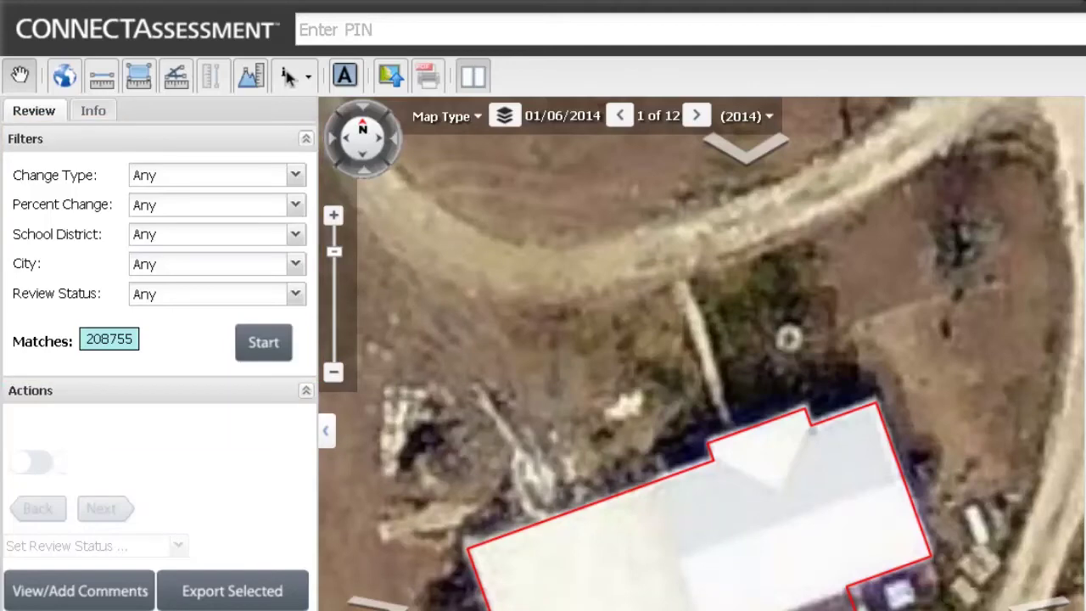
# Switch to CONNECTAssessment and filter the matches by change type demolished and school district Bartlett.
pyautogui.click(297, 178)
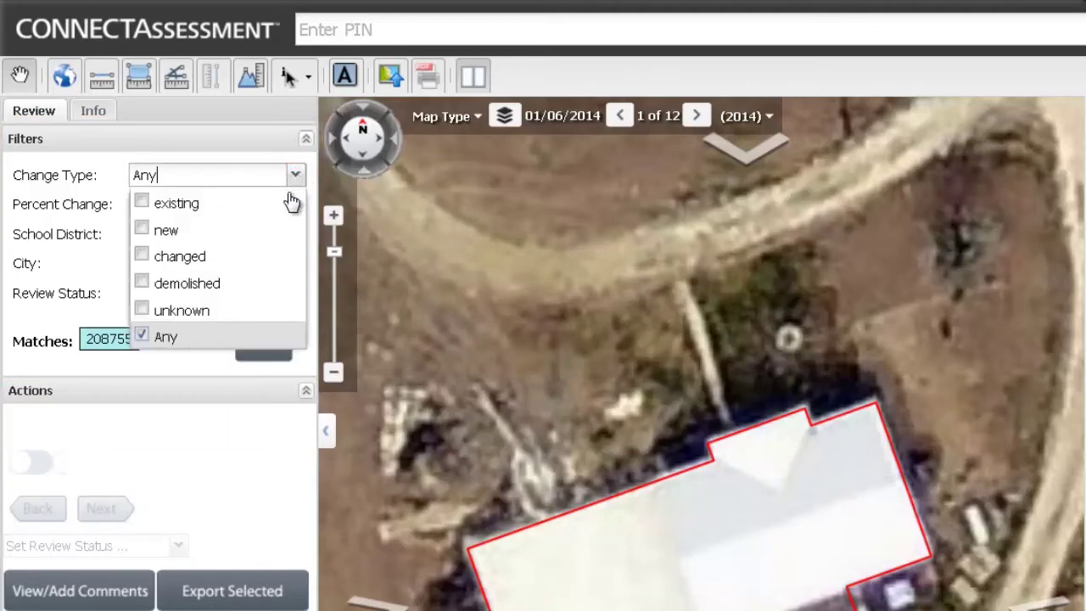
pyautogui.click(204, 283)
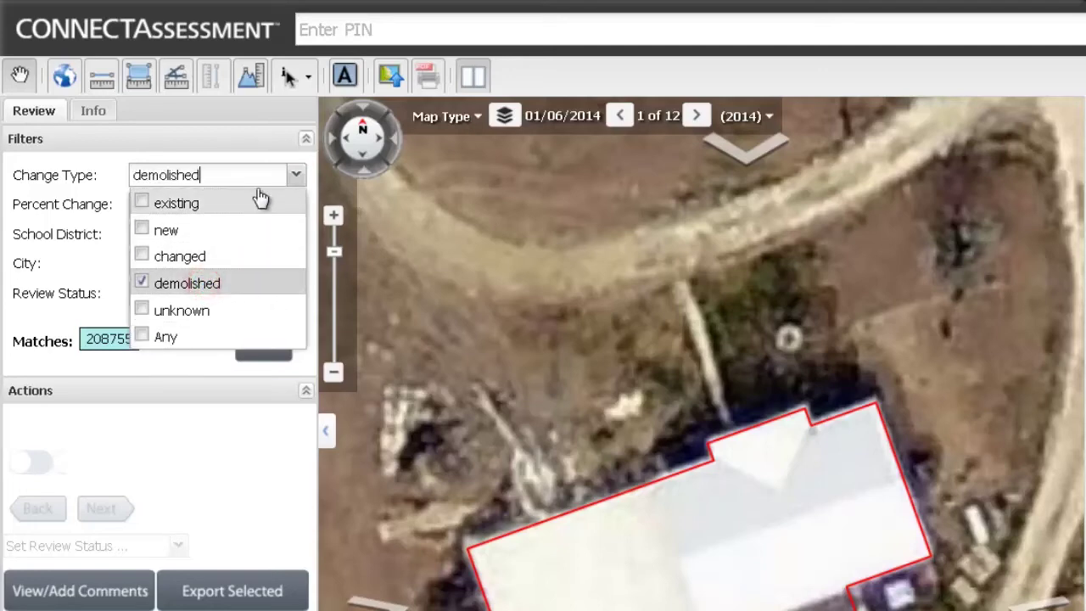
pyautogui.click(266, 141)
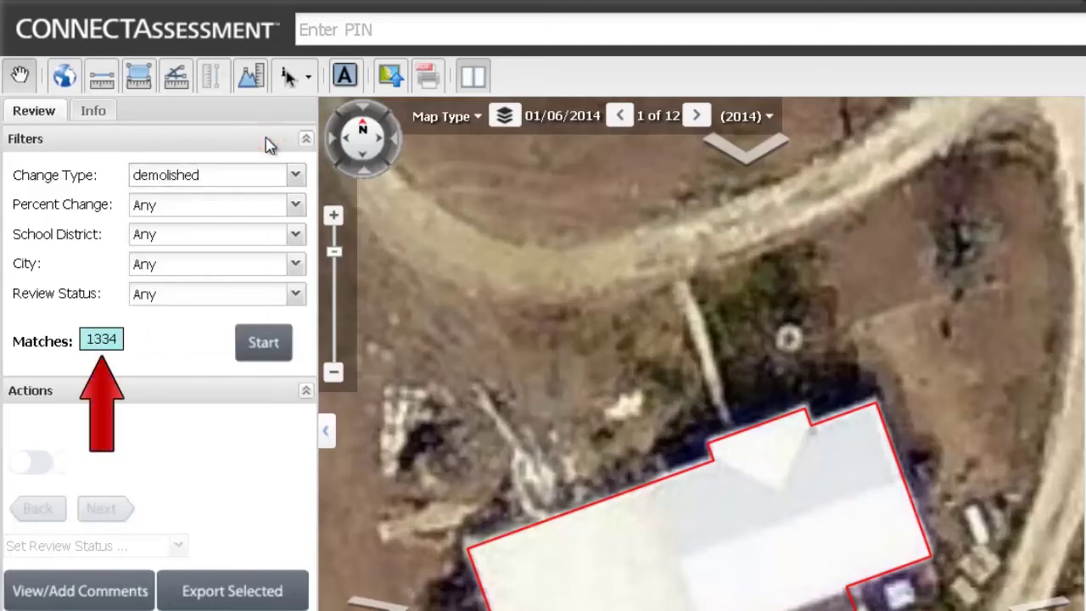
pyautogui.click(296, 235)
pyautogui.click(295, 256)
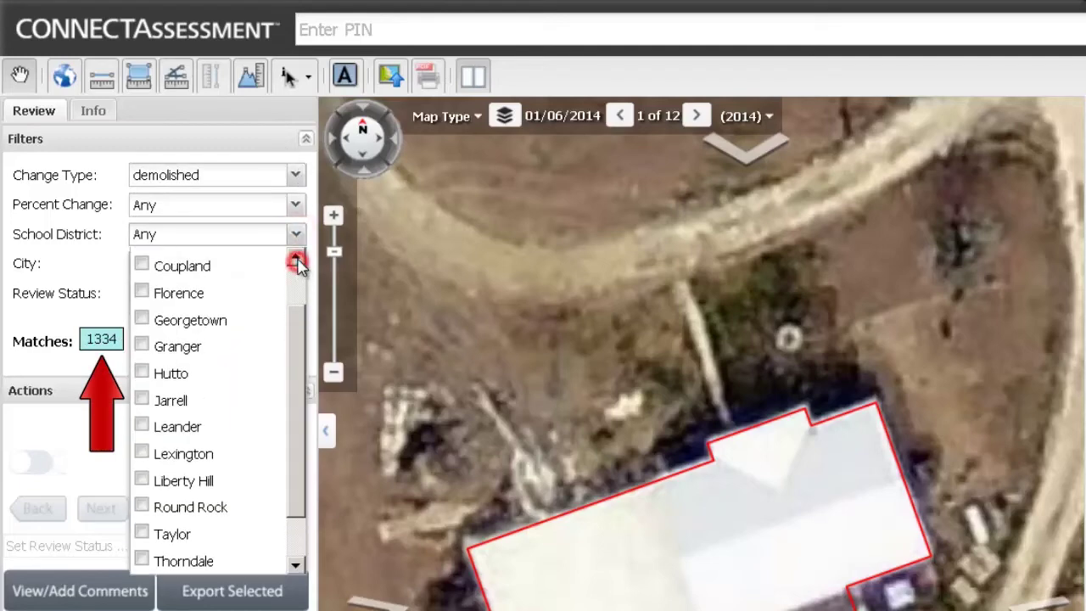
pyautogui.click(229, 269)
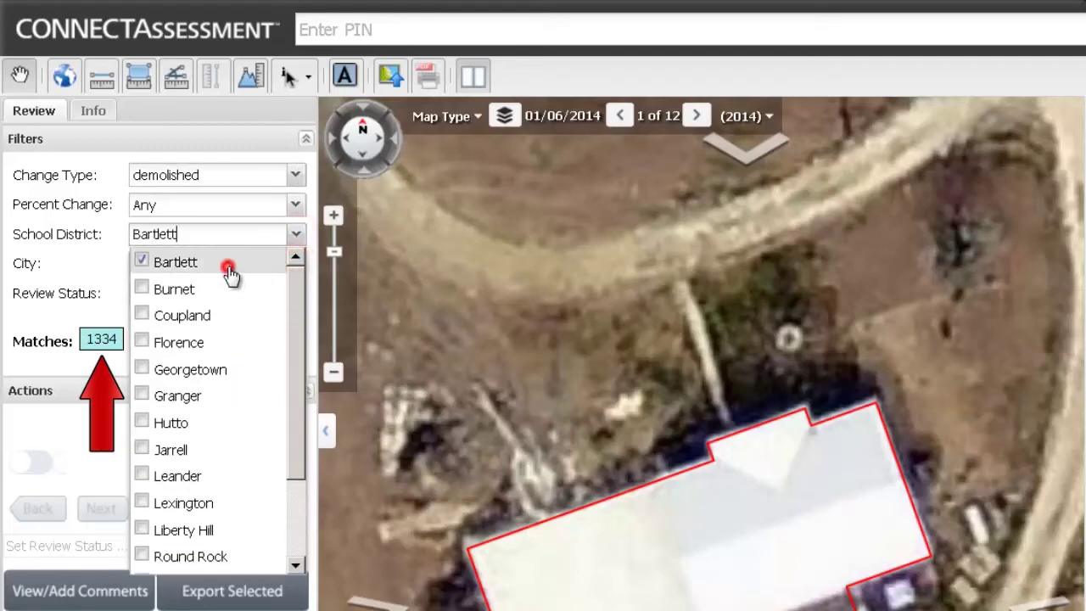
pyautogui.click(255, 148)
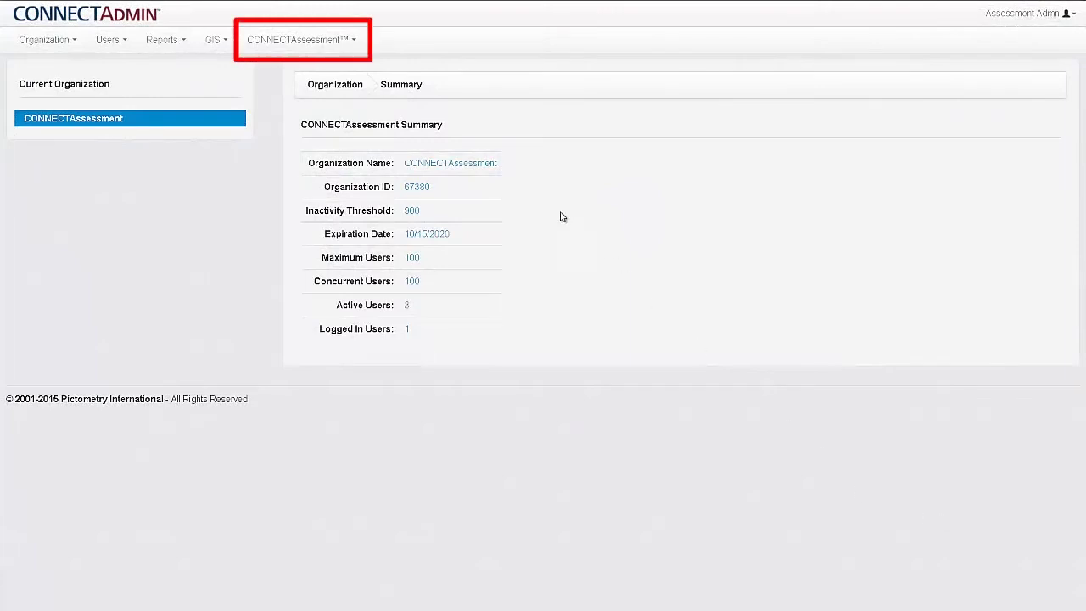
# Include the prop_type field in the project's Filters and Search settings and position it directly below city.
pyautogui.click(349, 41)
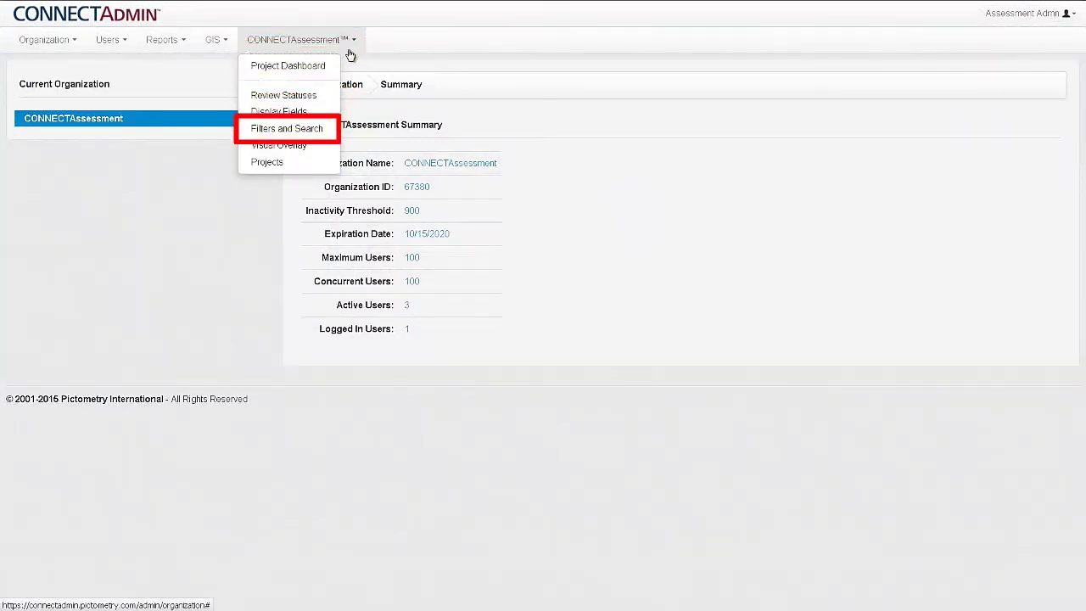
pyautogui.click(331, 127)
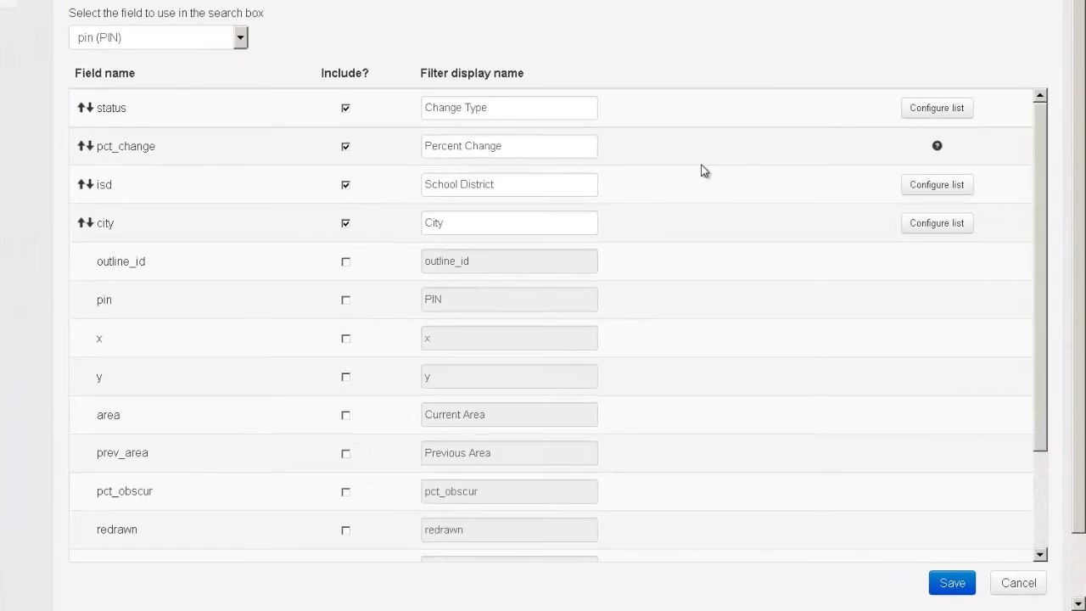
pyautogui.scroll(-3, 700, 170)
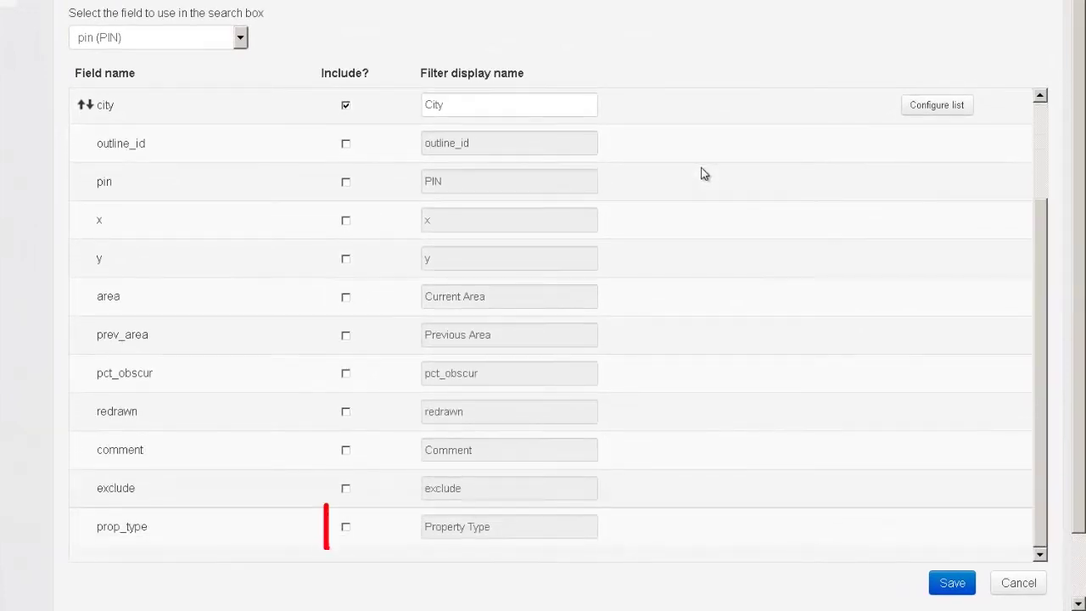
pyautogui.click(346, 530)
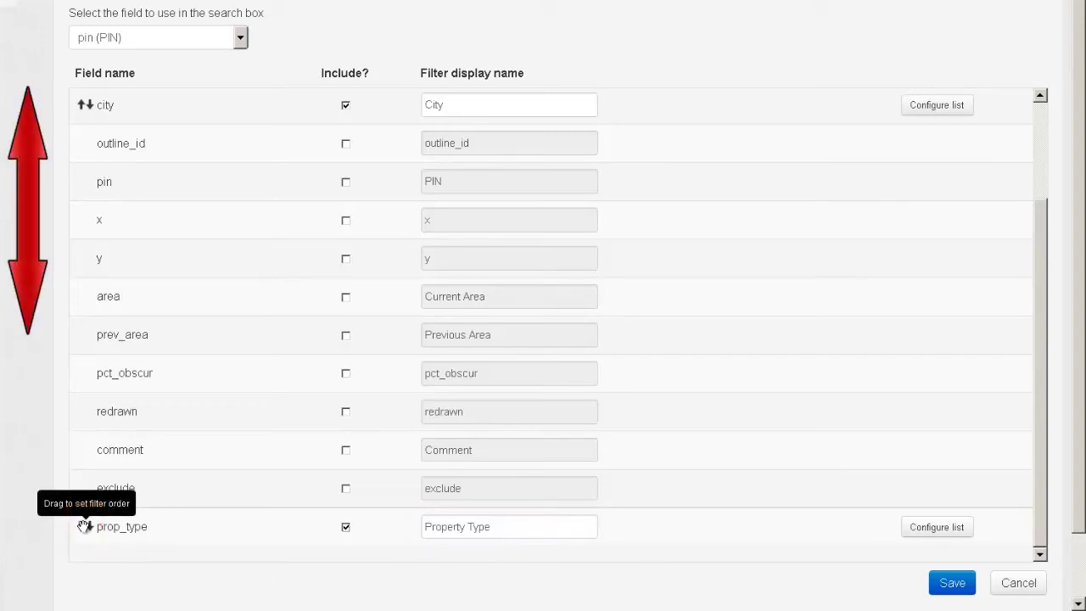
pyautogui.moveTo(80, 523)
pyautogui.mouseDown()
pyautogui.moveTo(102, 429)
pyautogui.moveTo(96, 213)
pyautogui.moveTo(112, 148)
pyautogui.mouseUp()
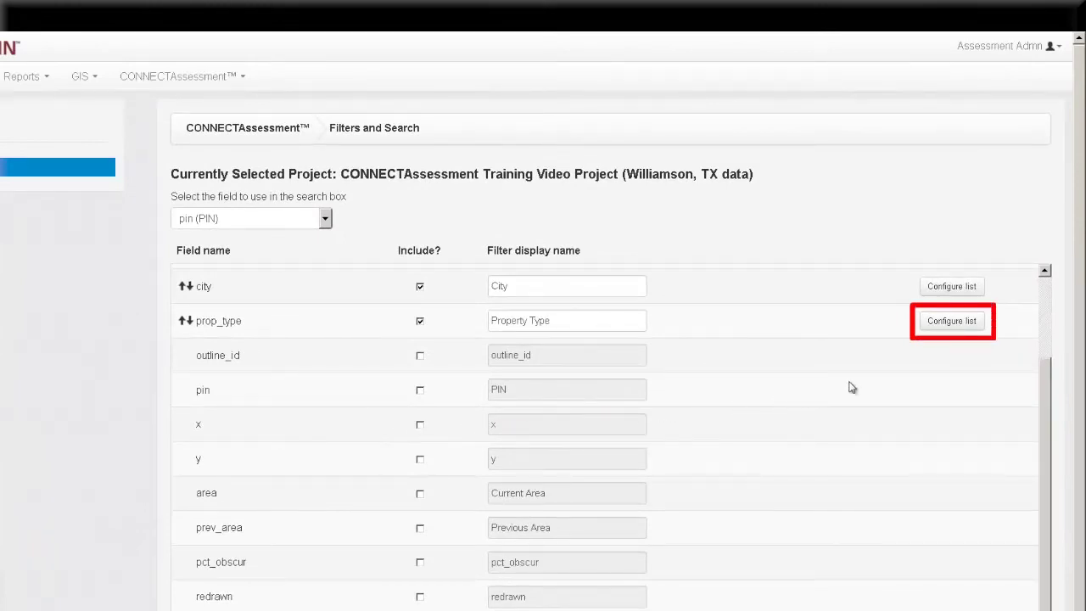
# Reorder the Property Type filter values so that Residential sits directly below C2.
pyautogui.click(957, 323)
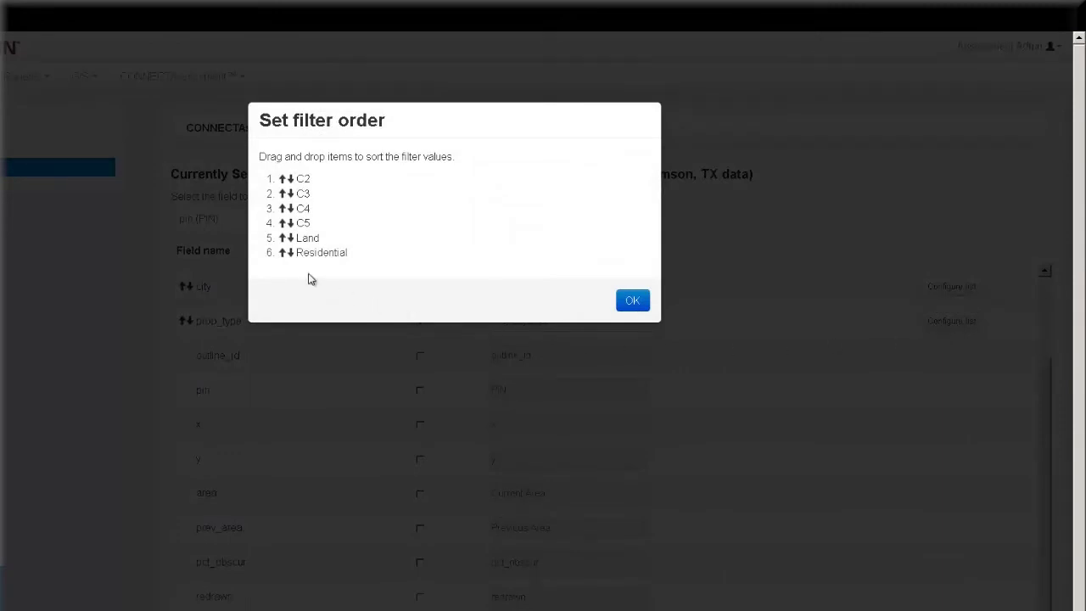
pyautogui.moveTo(284, 252); pyautogui.dragTo(308, 181)
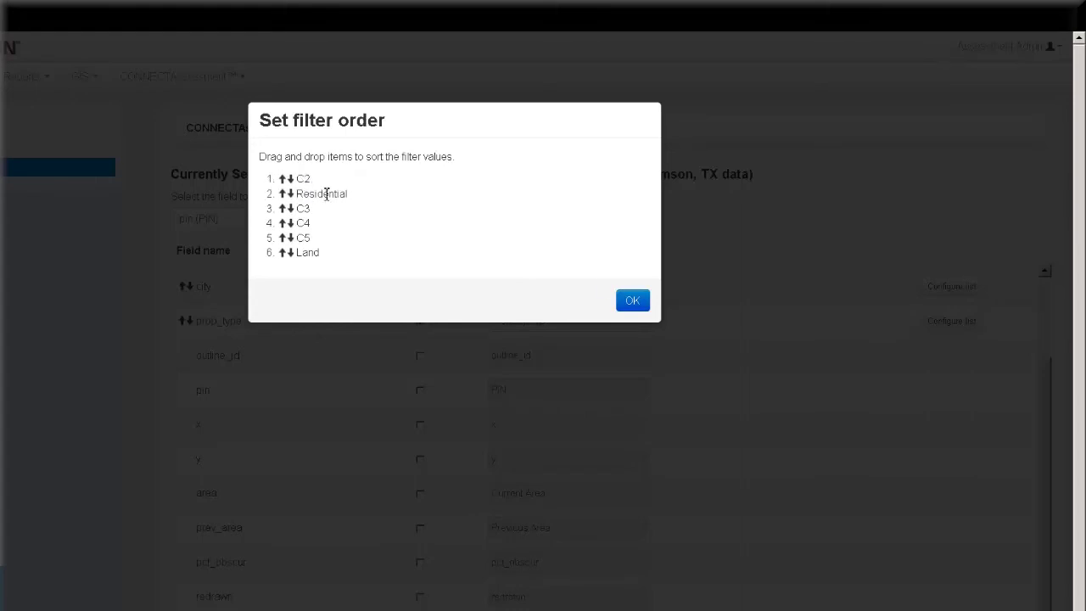
pyautogui.click(630, 304)
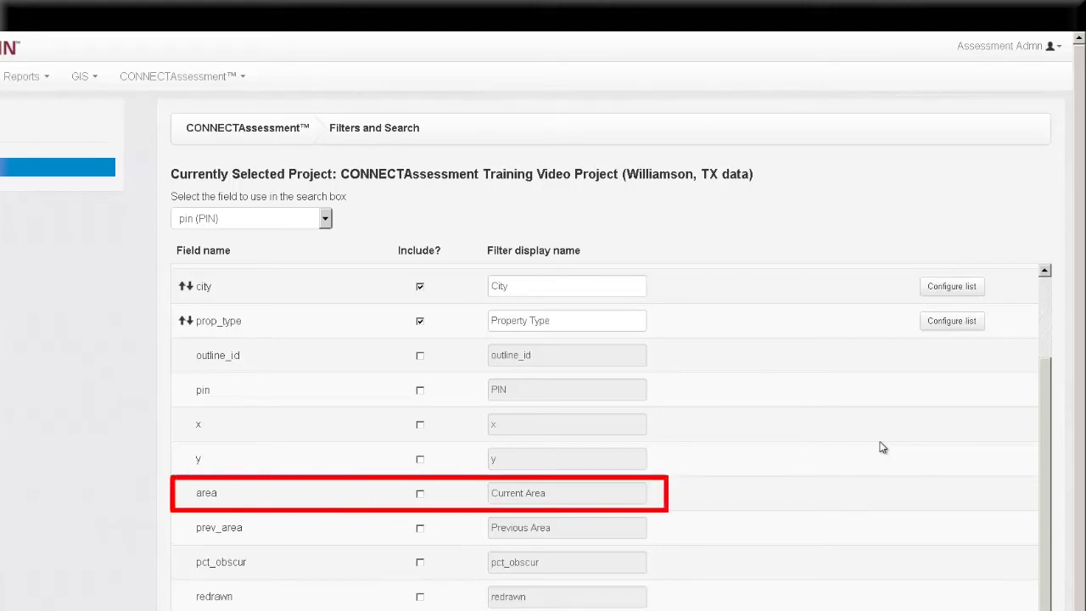
# Try to include the area field as a filter, and save the filter and search settings.
pyautogui.click(424, 493)
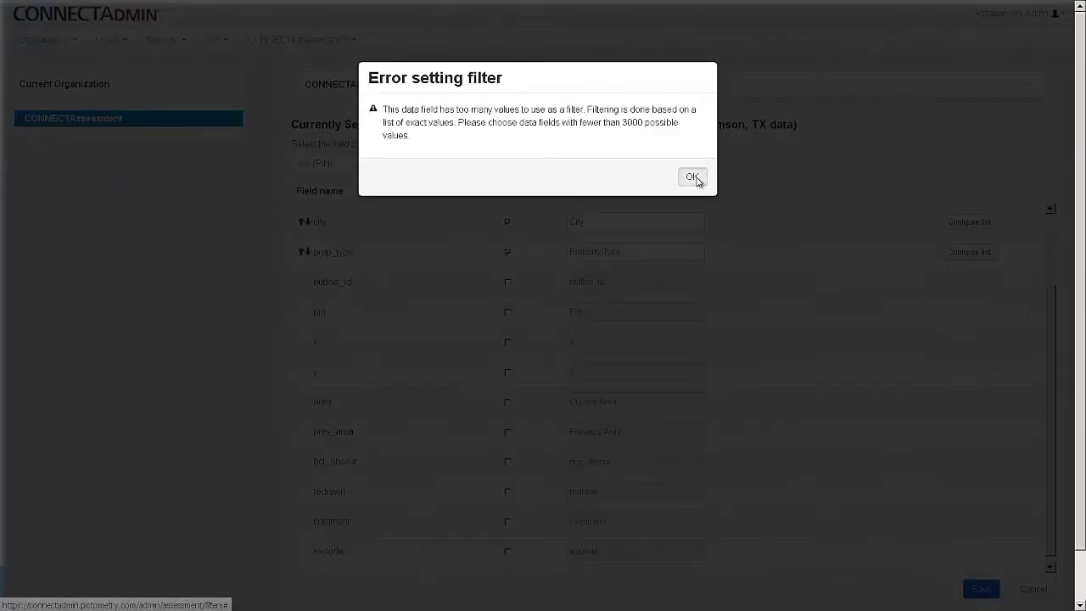
pyautogui.click(692, 178)
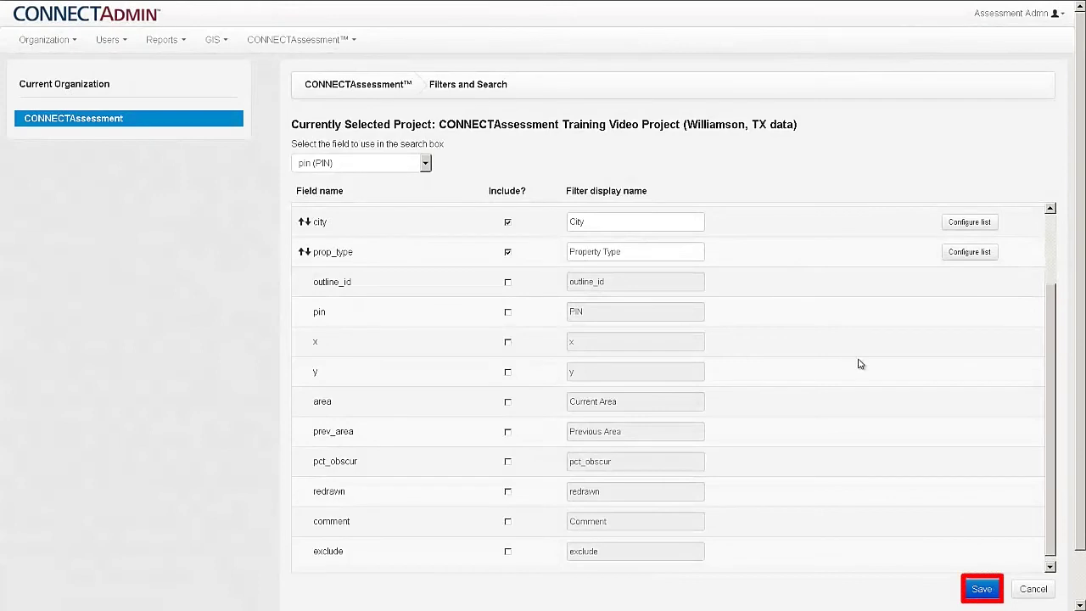
pyautogui.click(980, 591)
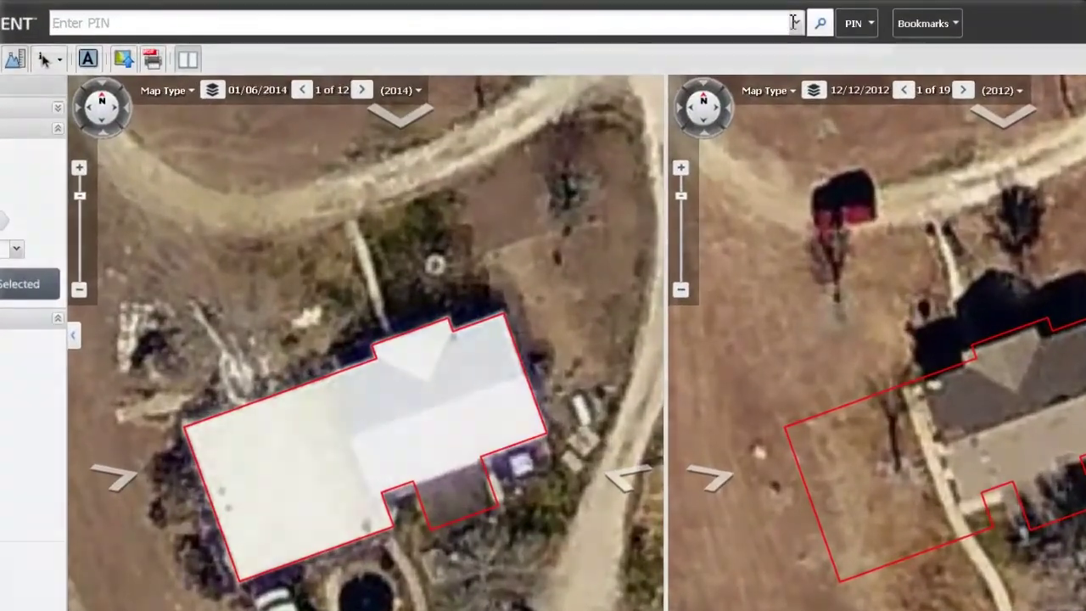
# Switch to CONNECTAssessment, search for a parcel by its PIN and step forward through the matches.
pyautogui.click(794, 23)
pyautogui.click(767, 40)
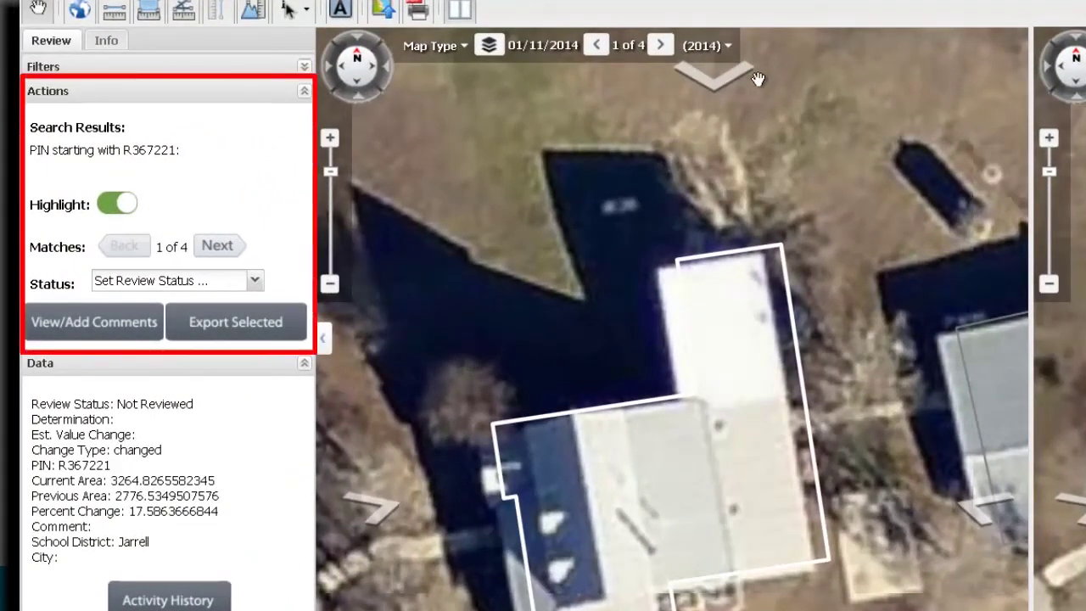
pyautogui.click(231, 247)
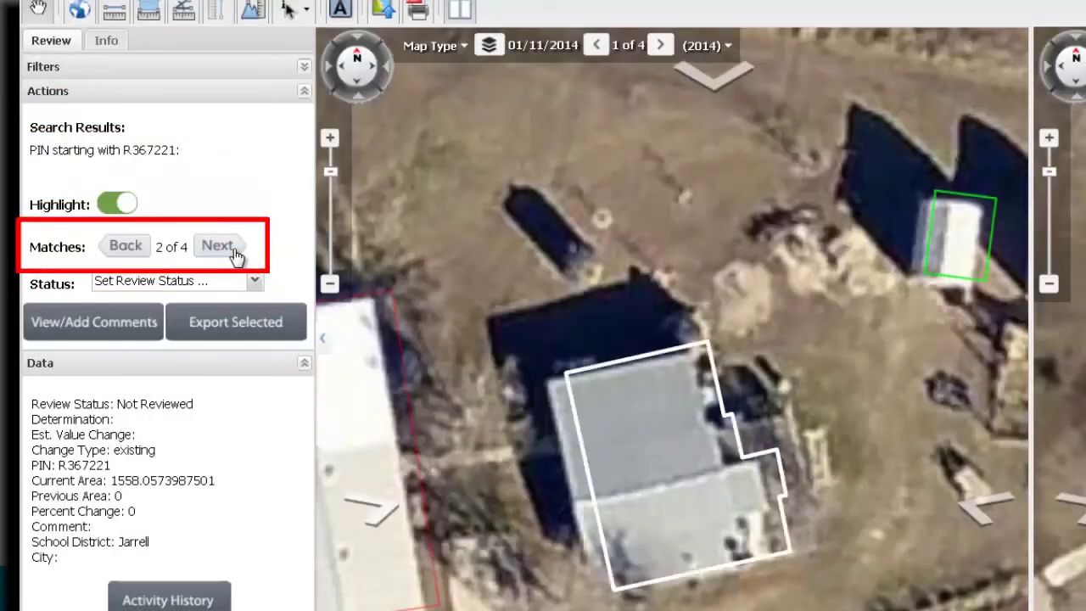
pyautogui.click(236, 253)
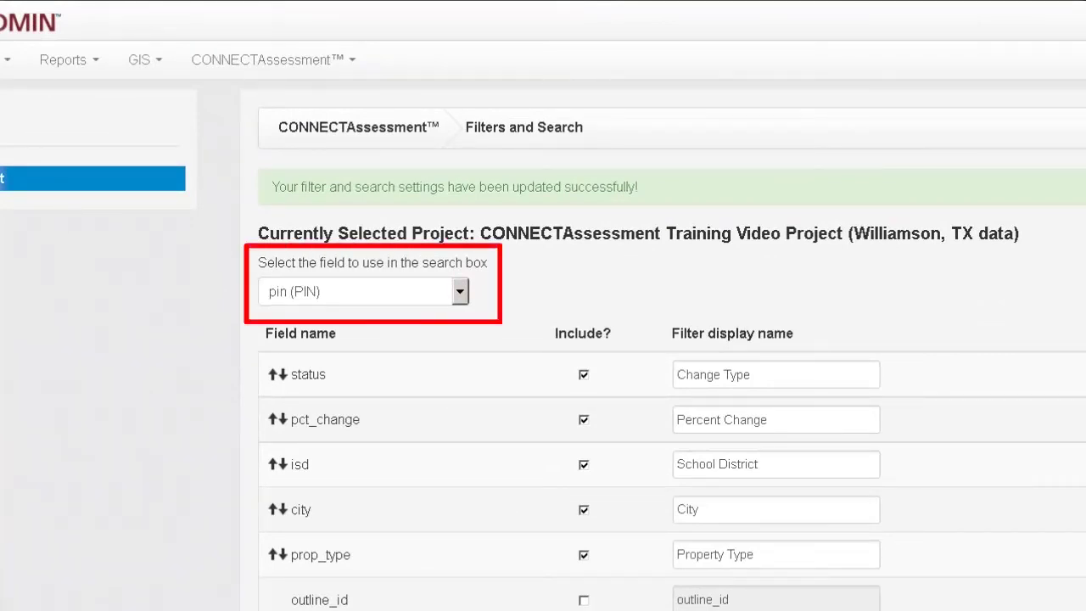
# In CONNECTAdmin, choose pin (PIN) as the search box field and save, then open the review panel's Info section in CONNECTAssessment.
pyautogui.click(466, 297)
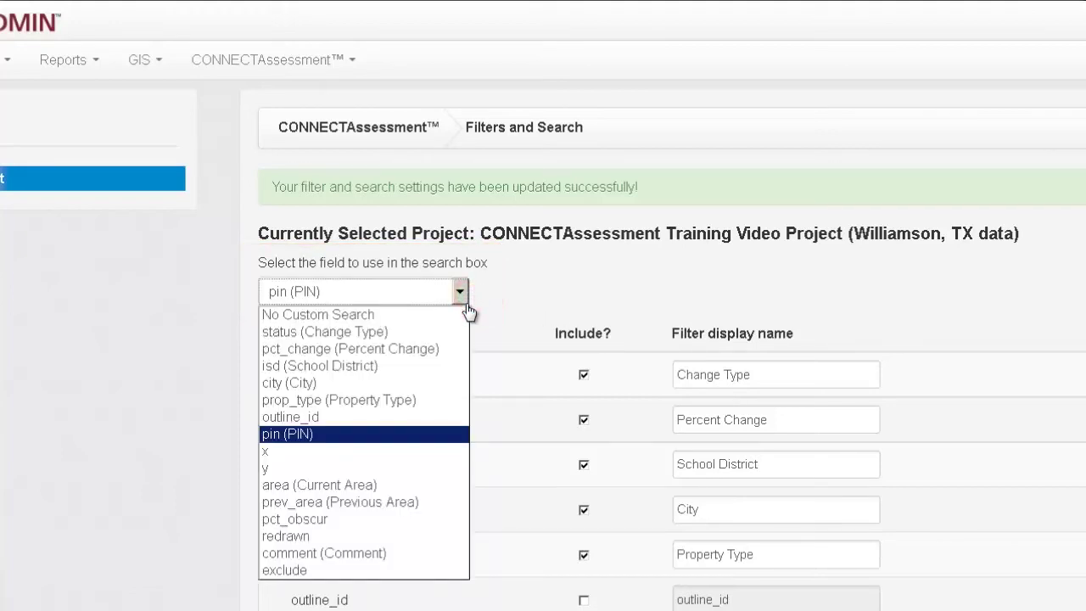
pyautogui.click(460, 437)
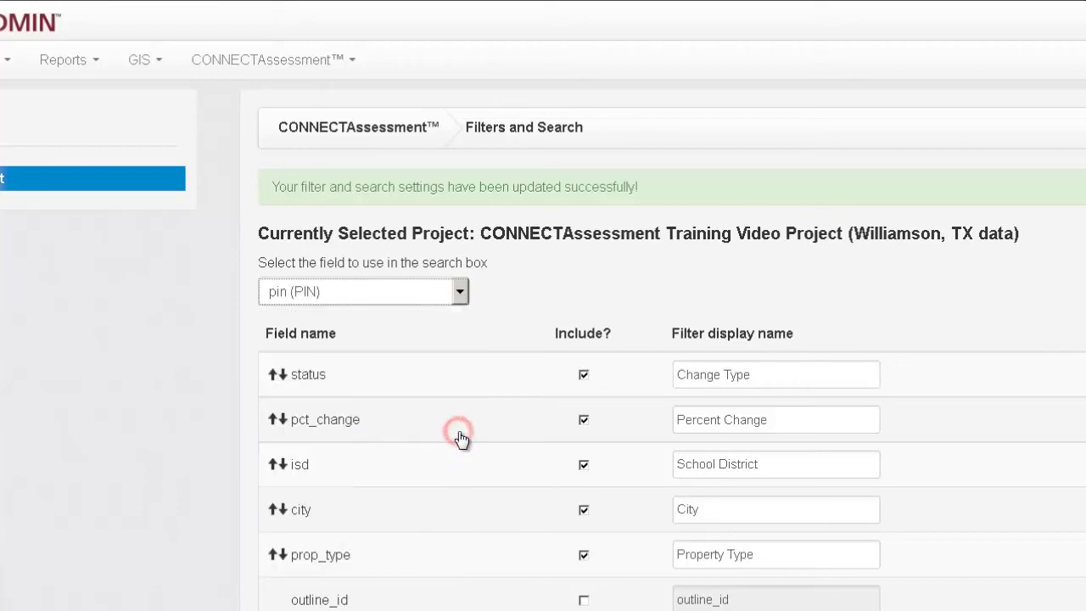
pyautogui.click(462, 291)
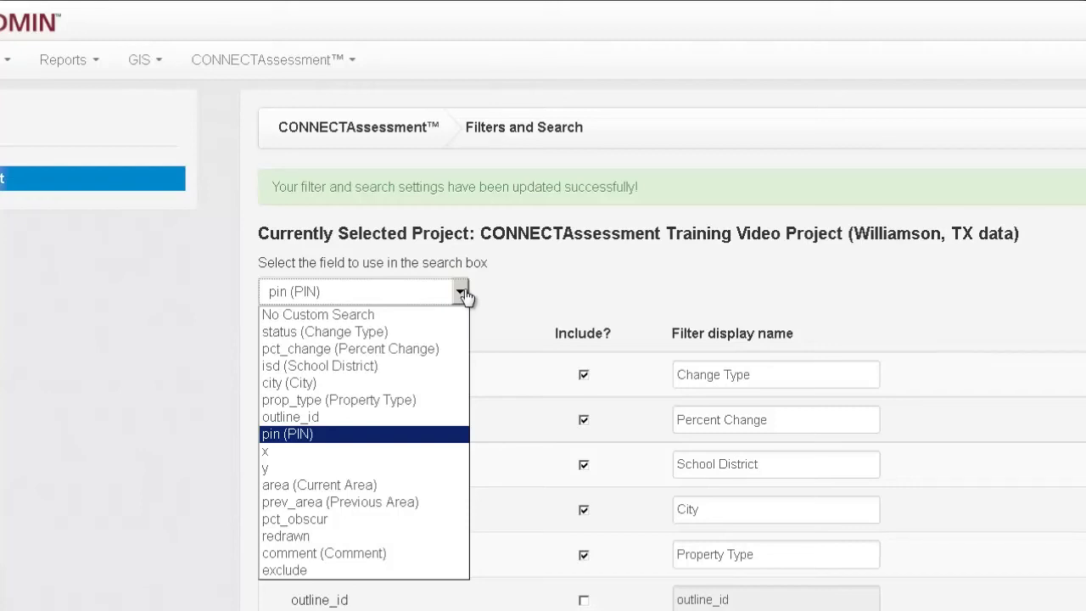
pyautogui.click(443, 435)
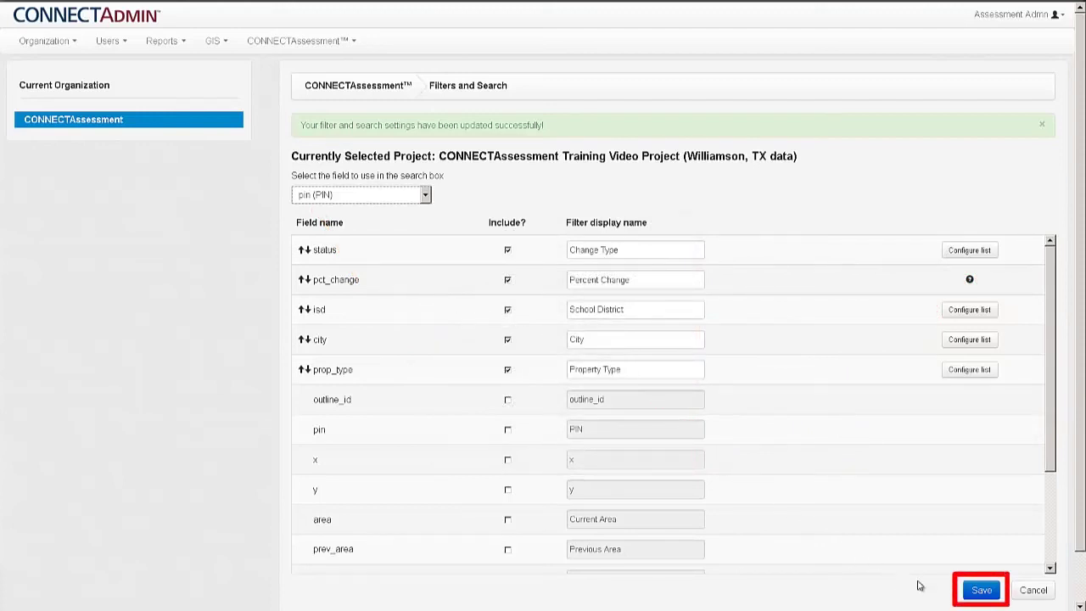
pyautogui.click(981, 590)
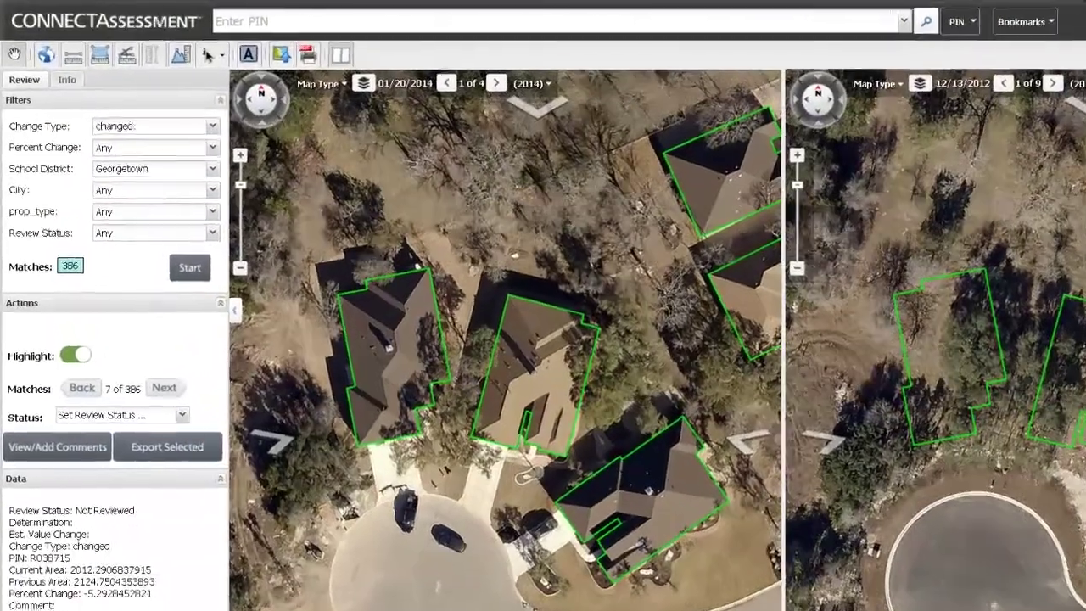
pyautogui.click(75, 84)
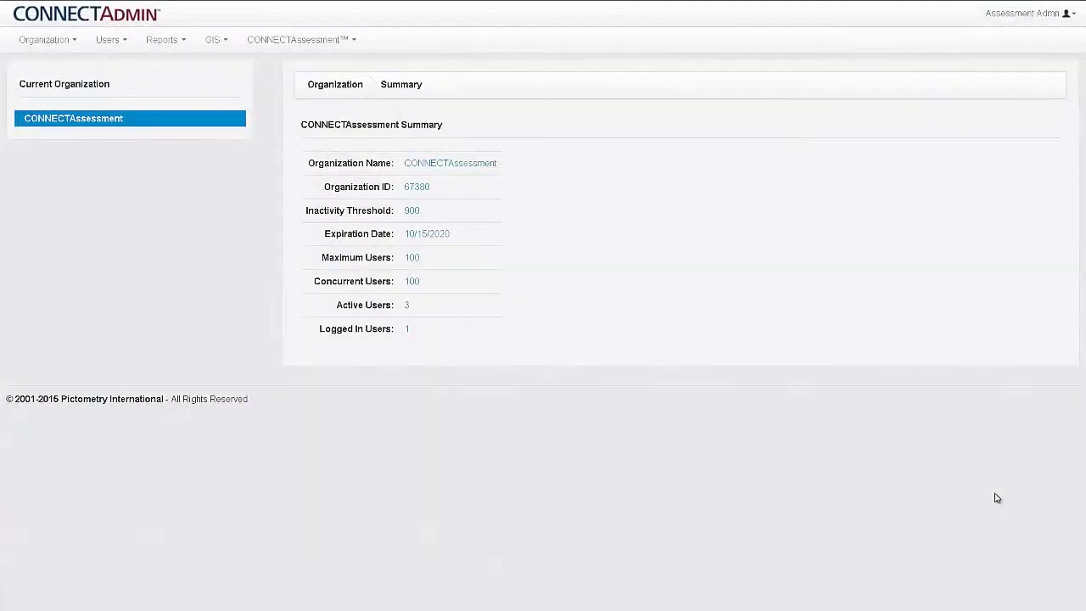
# In CONNECTAdmin's Visual Overlay settings, change the line color of the unknown value to blue with slightly reduced opacity.
pyautogui.click(356, 42)
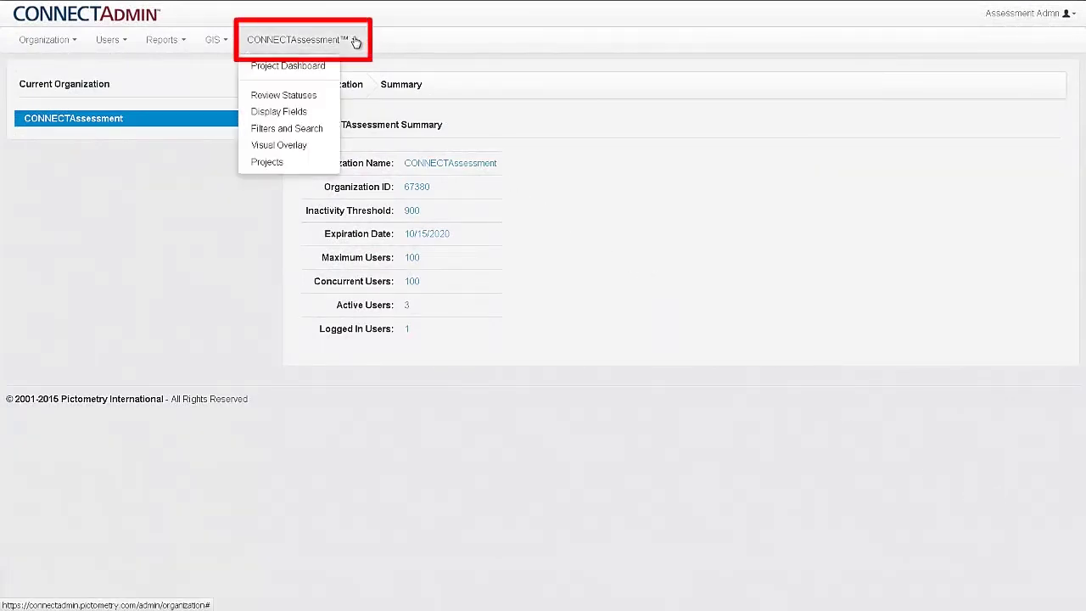
pyautogui.click(330, 148)
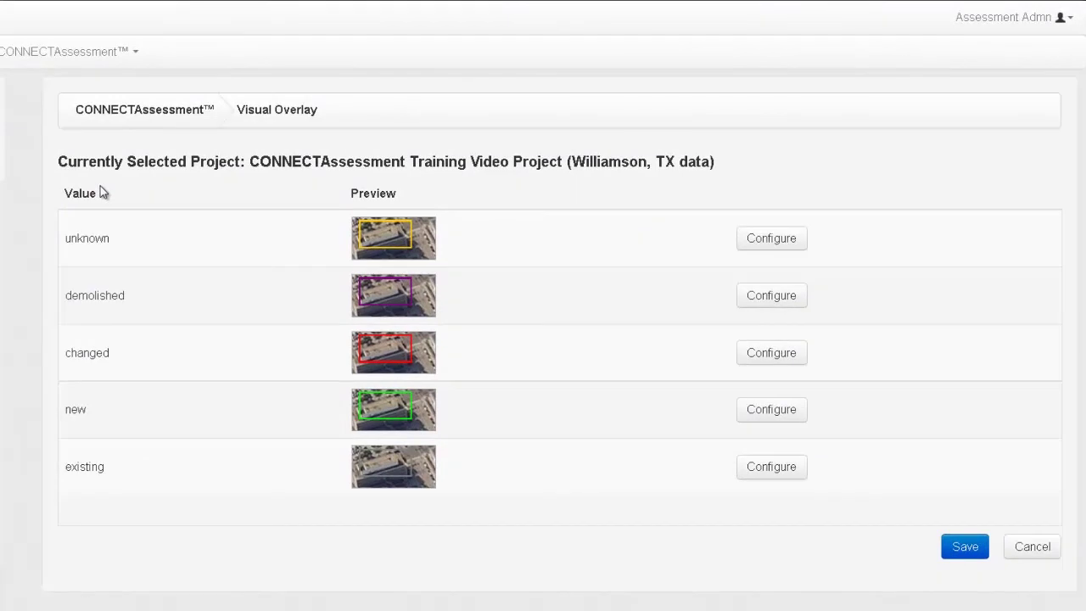
pyautogui.click(772, 240)
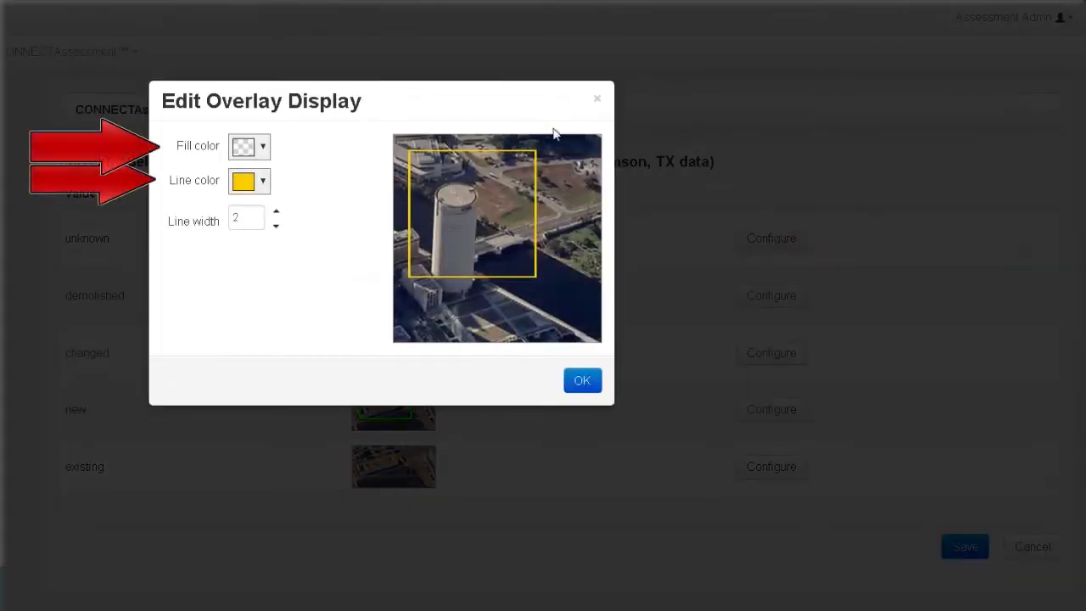
pyautogui.click(268, 183)
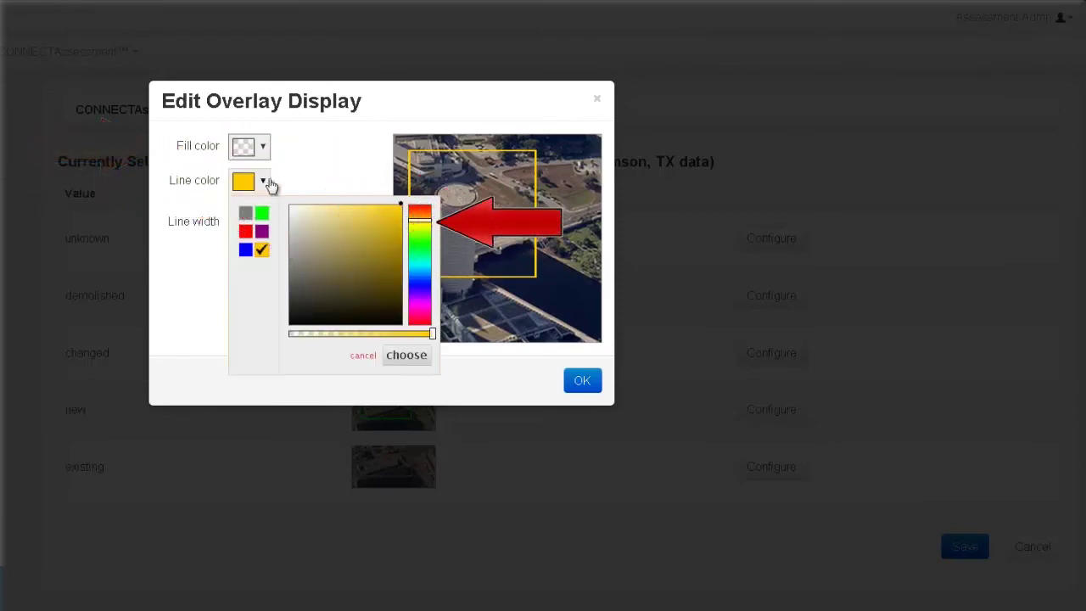
pyautogui.click(417, 229)
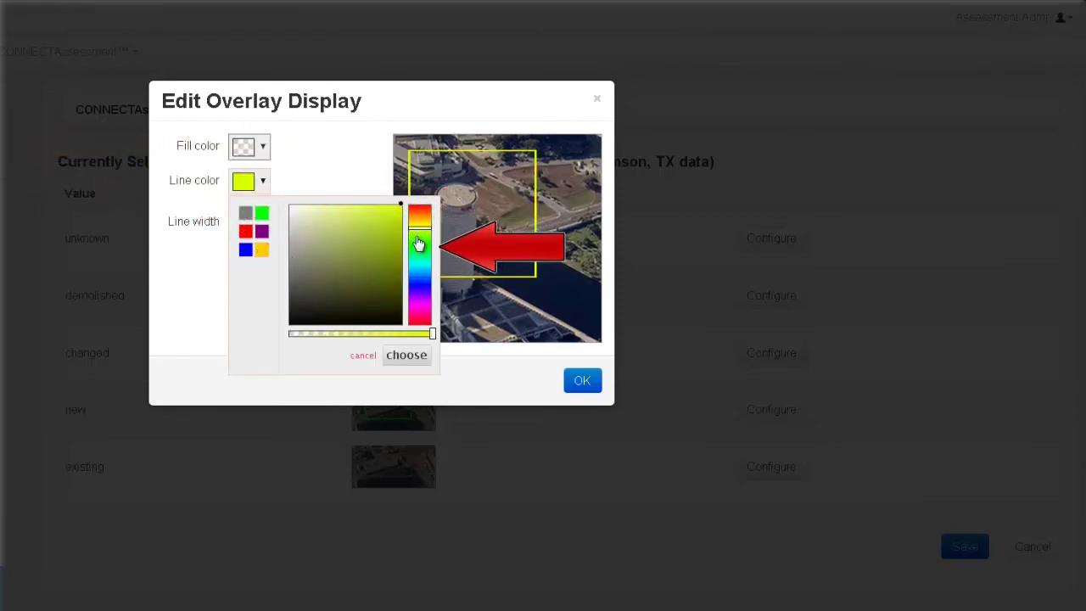
pyautogui.moveTo(417, 239); pyautogui.dragTo(416, 281)
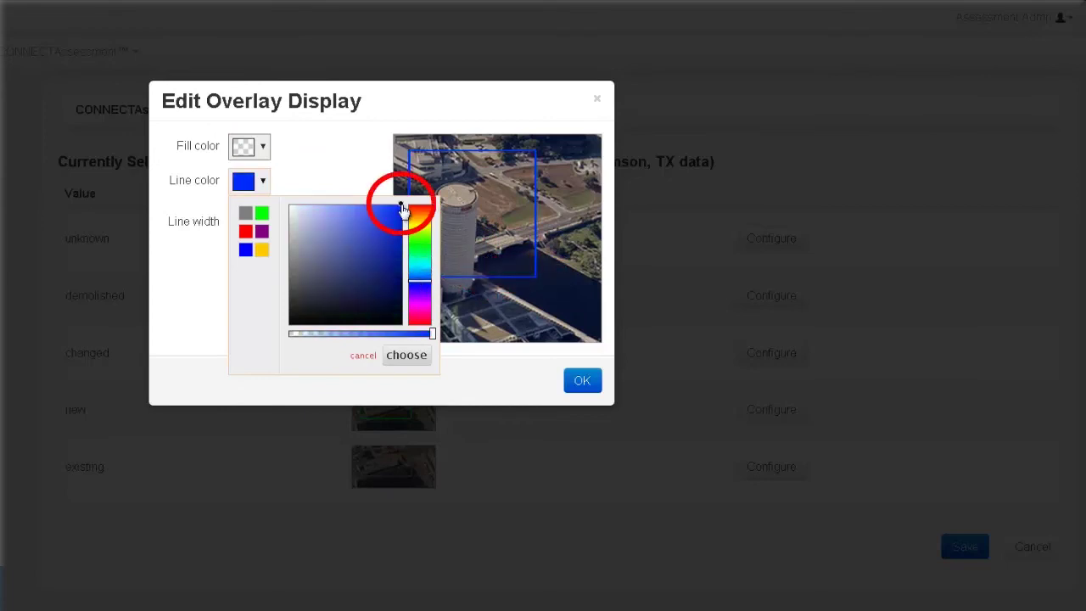
pyautogui.click(389, 266)
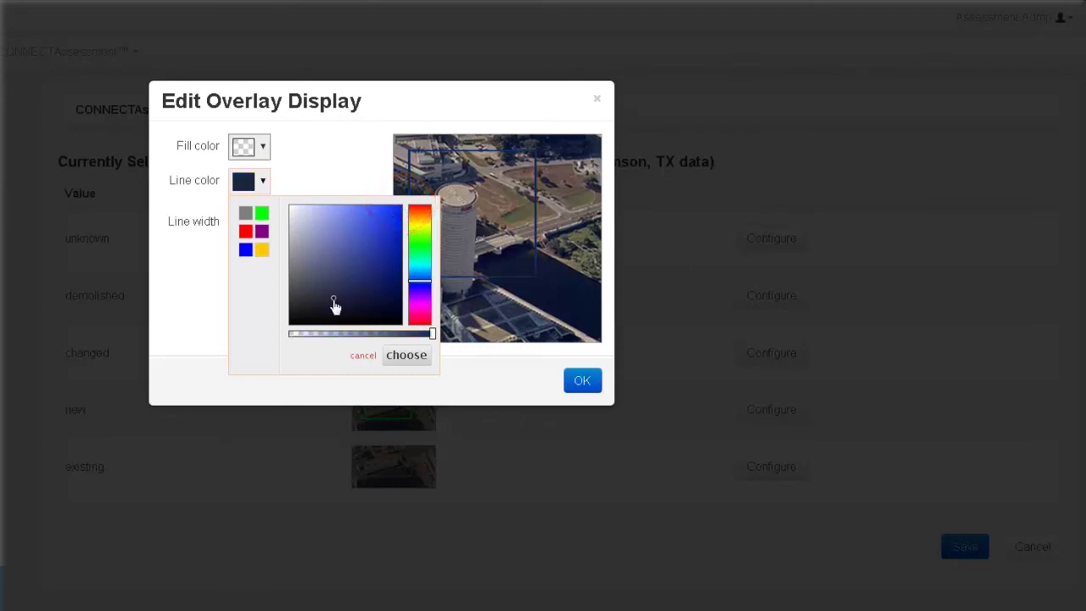
pyautogui.moveTo(335, 306)
pyautogui.mouseDown()
pyautogui.moveTo(314, 268)
pyautogui.moveTo(339, 247)
pyautogui.moveTo(369, 253)
pyautogui.moveTo(393, 223)
pyautogui.mouseUp()
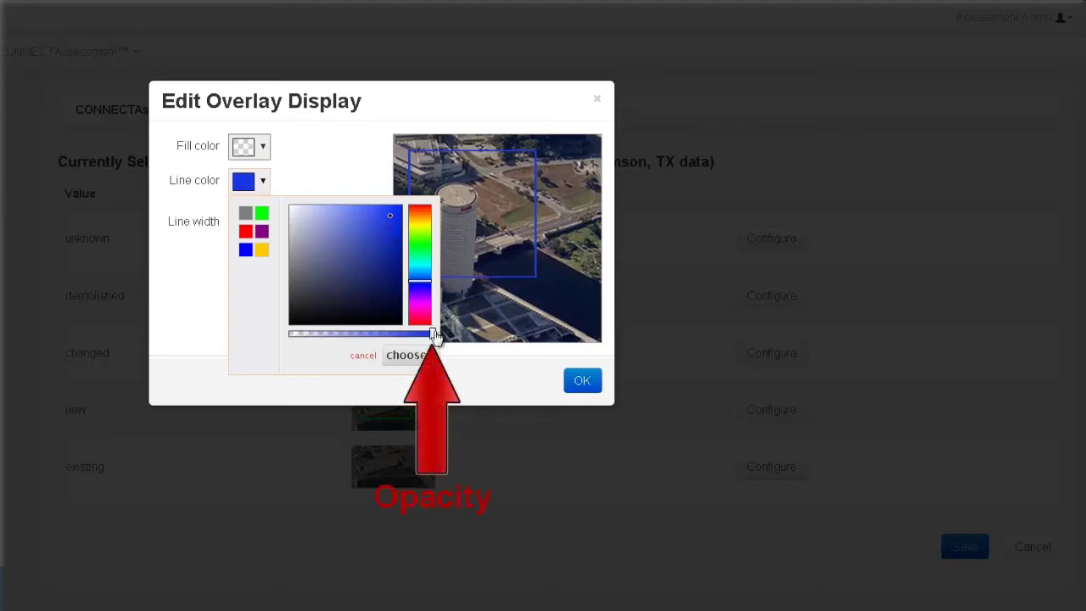
pyautogui.moveTo(432, 333)
pyautogui.mouseDown()
pyautogui.moveTo(292, 336)
pyautogui.moveTo(427, 339)
pyautogui.mouseUp()
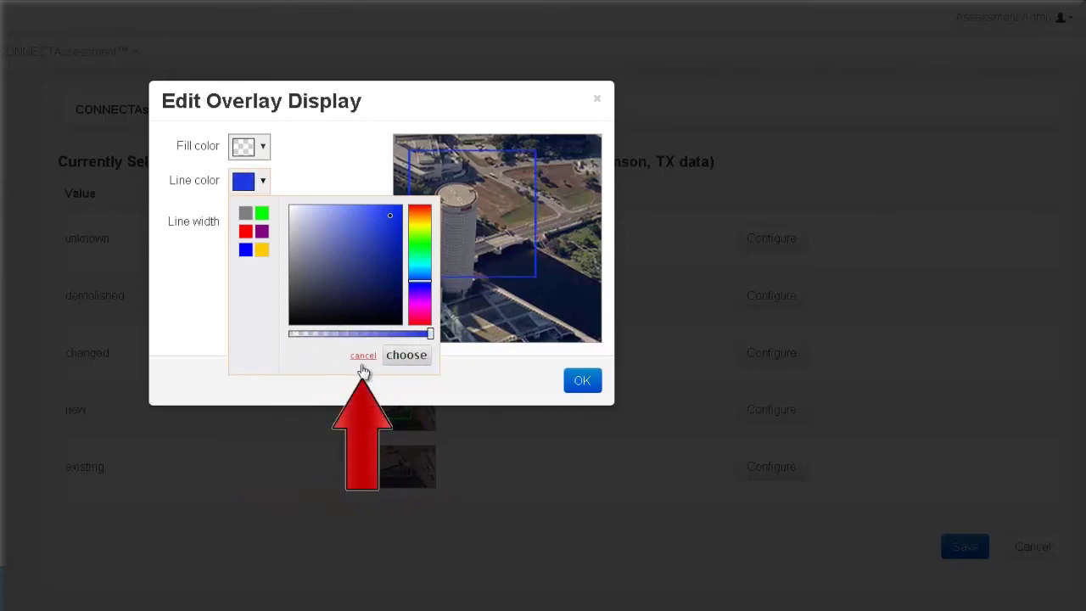
pyautogui.click(406, 356)
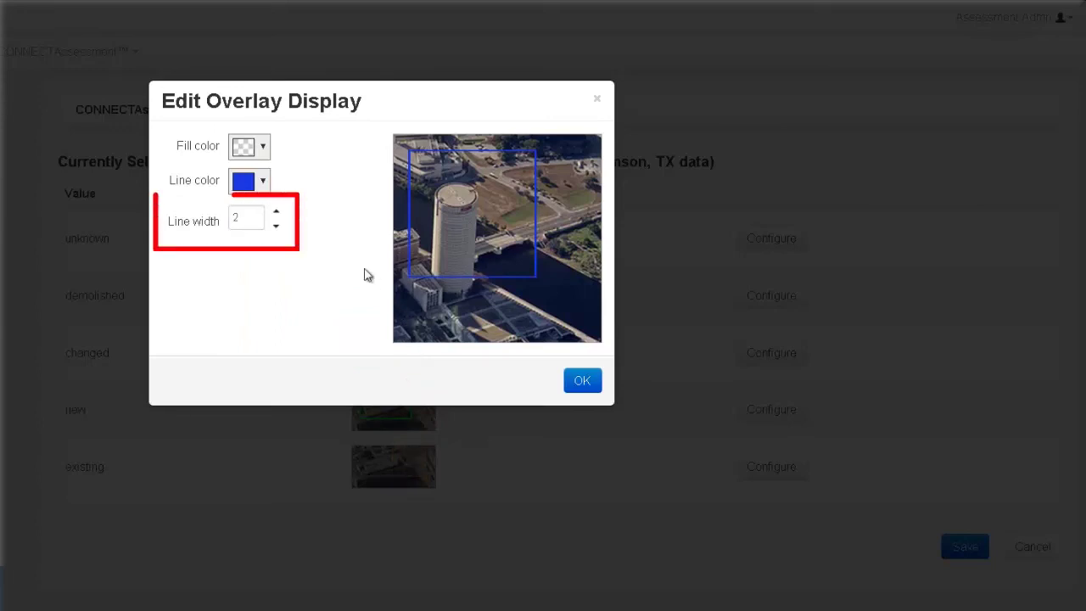
# Raise the line width of the unknown value's overlay to 6.
pyautogui.click(276, 212)
pyautogui.click(276, 212)
pyautogui.click(276, 212)
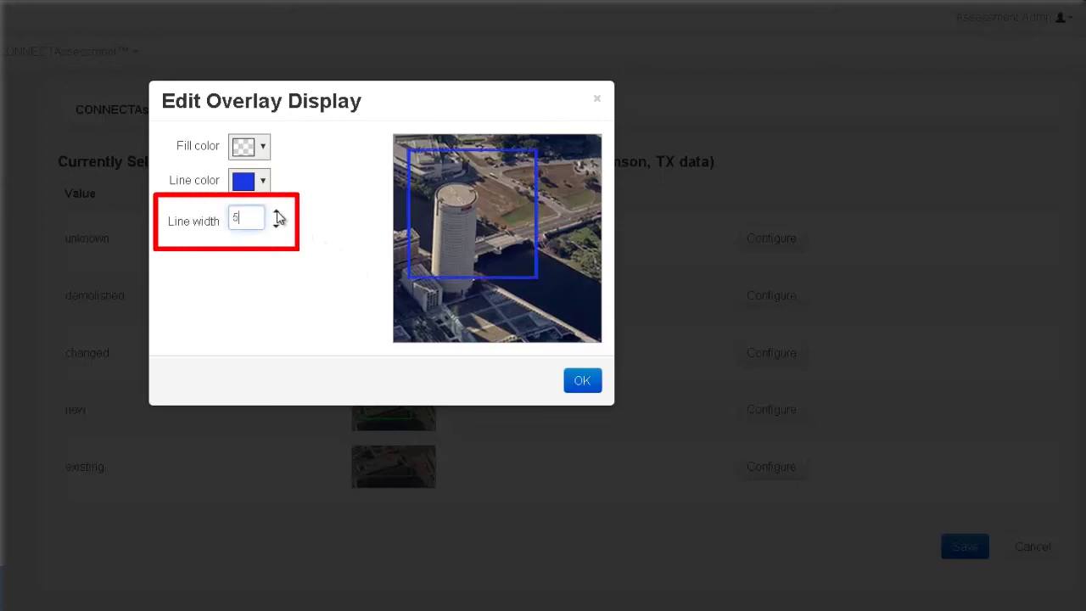
pyautogui.click(275, 212)
pyautogui.click(276, 213)
pyautogui.click(277, 225)
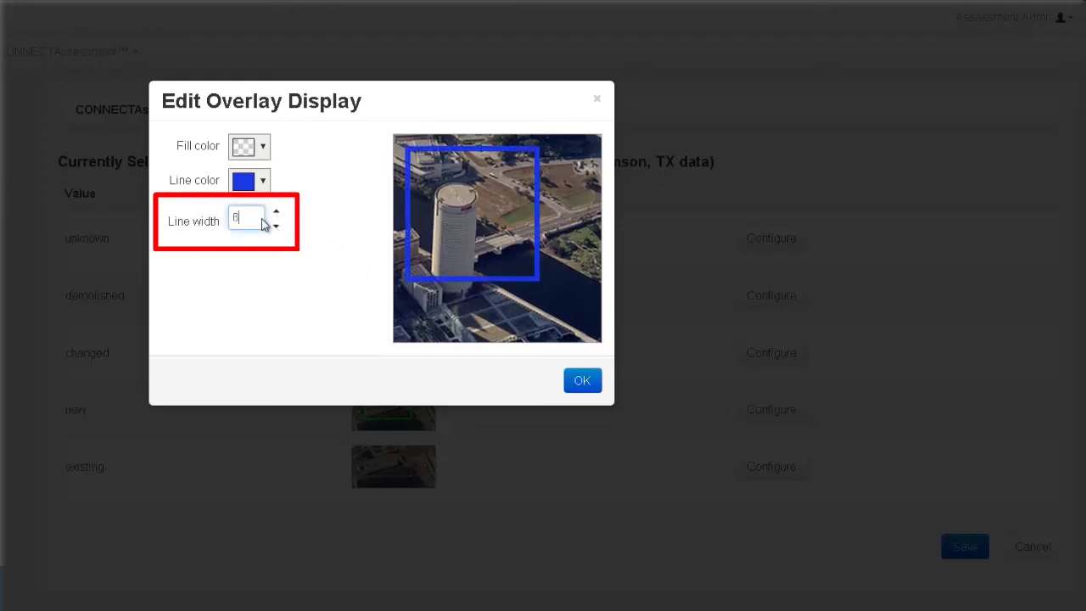
# Set the line width of the unknown value's overlay to 3 and save the visual overlay settings.
pyautogui.moveTo(250, 221); pyautogui.dragTo(217, 222)
pyautogui.write('3')
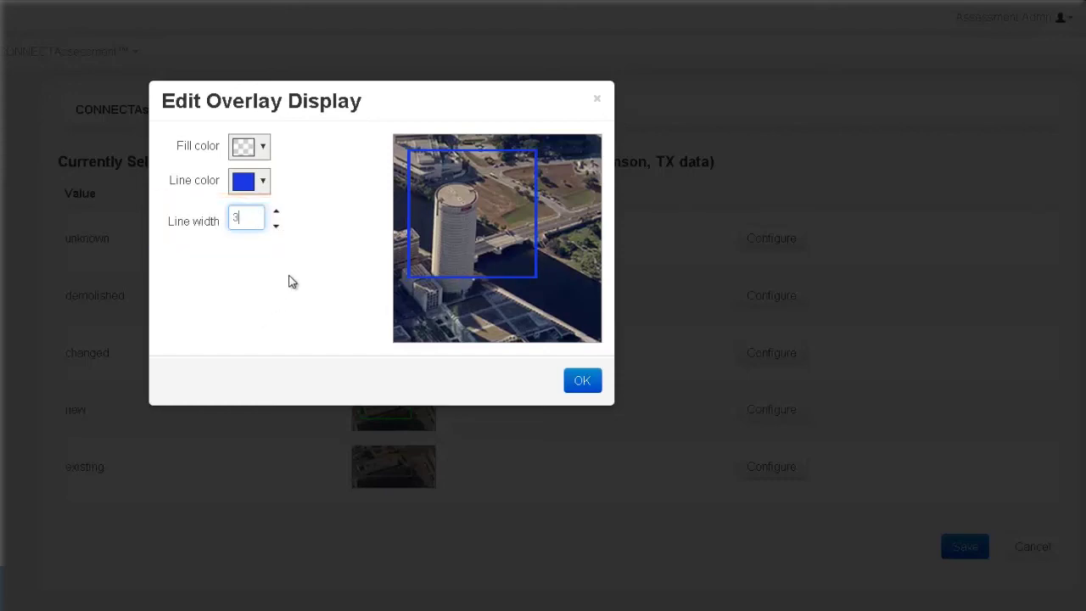
pyautogui.click(581, 382)
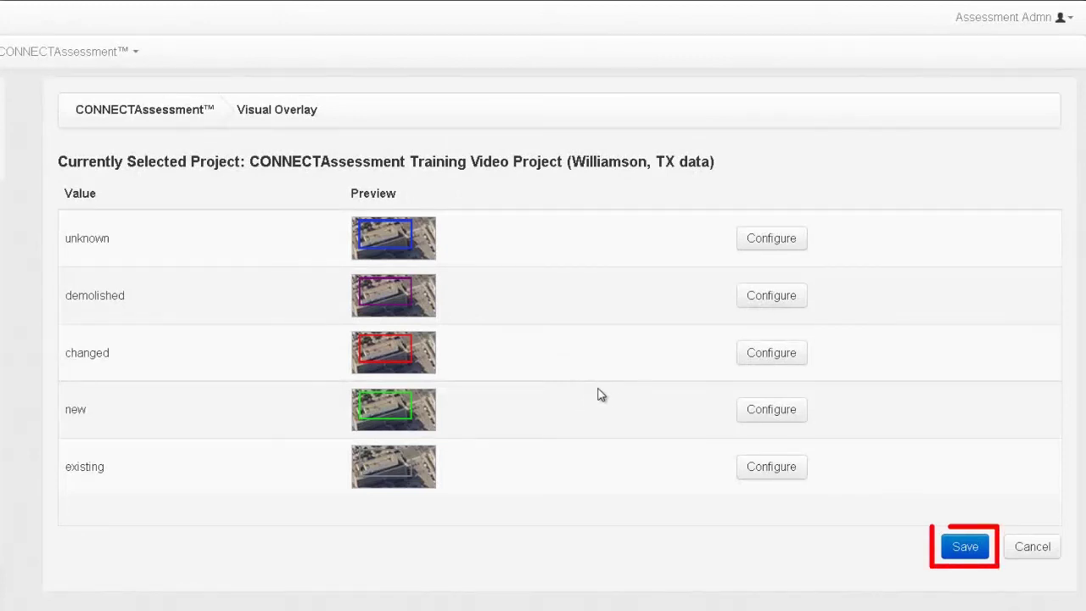
pyautogui.click(965, 548)
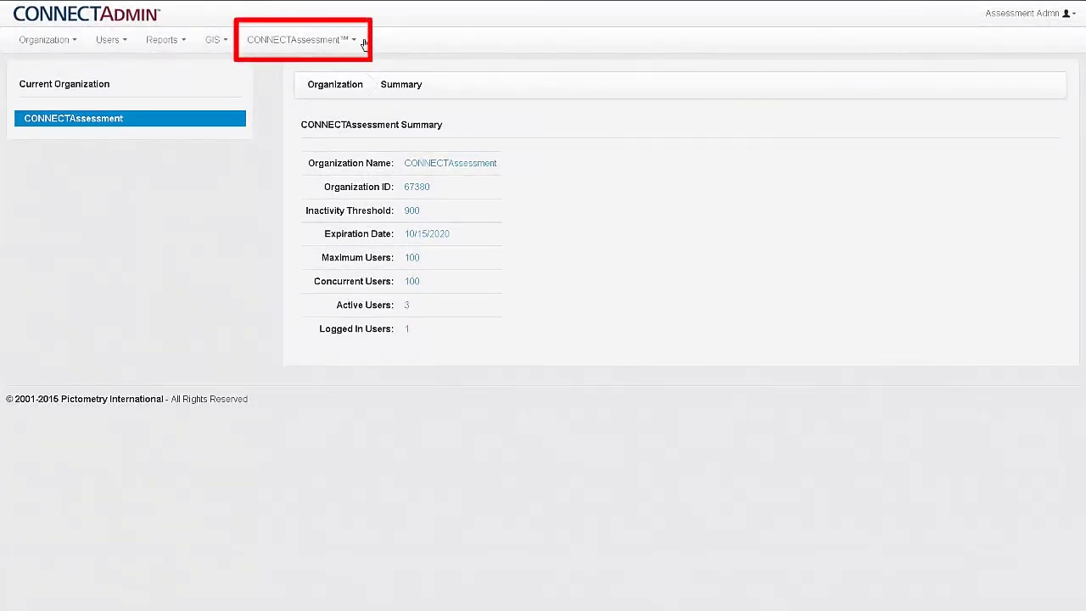
# Open the CONNECTAssessment Projects settings to examine the project names and descriptions.
pyautogui.click(352, 44)
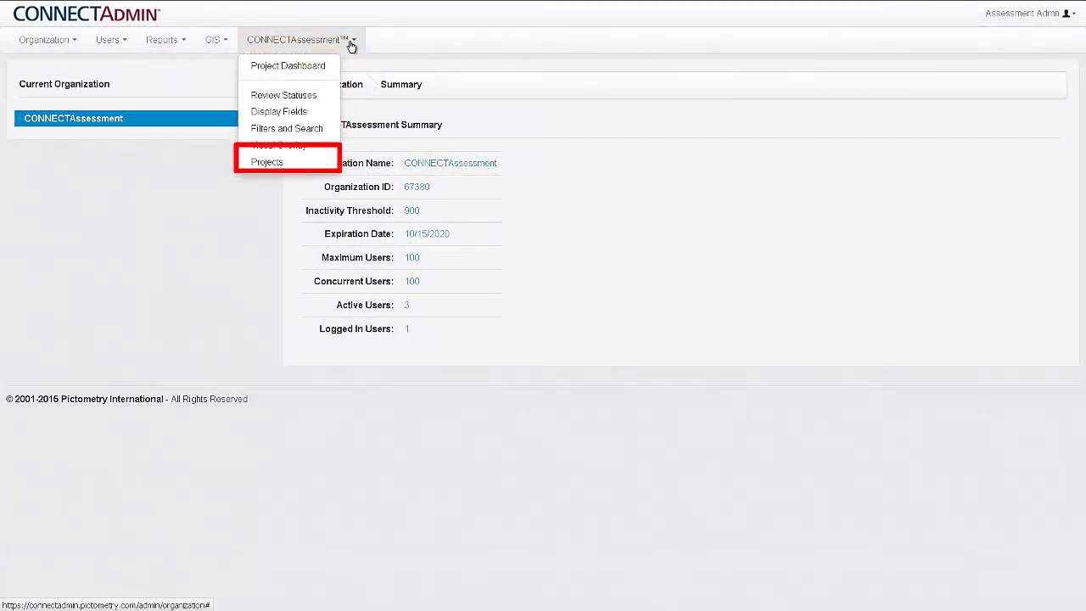
pyautogui.click(313, 164)
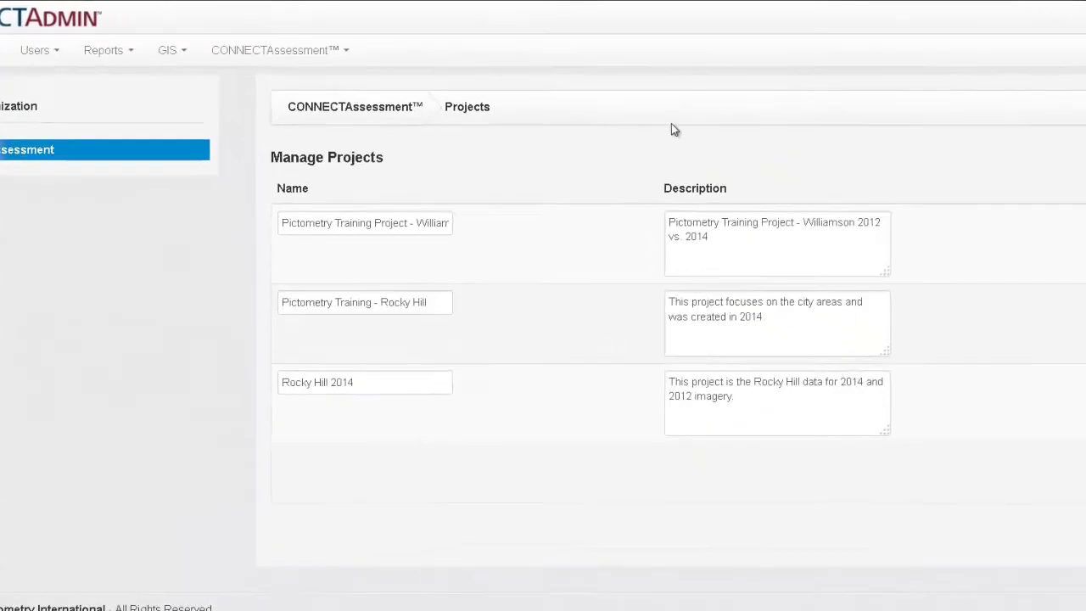
# Examine the change detection project selector in the Review Statuses settings and expand the one in the Display Fields settings.
pyautogui.click(313, 64)
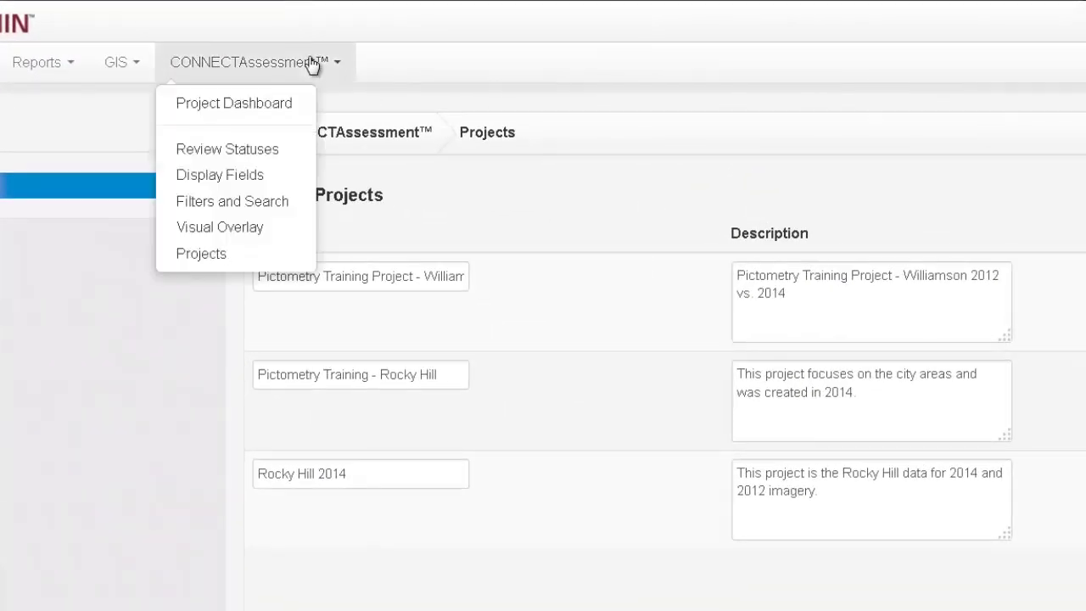
pyautogui.click(303, 152)
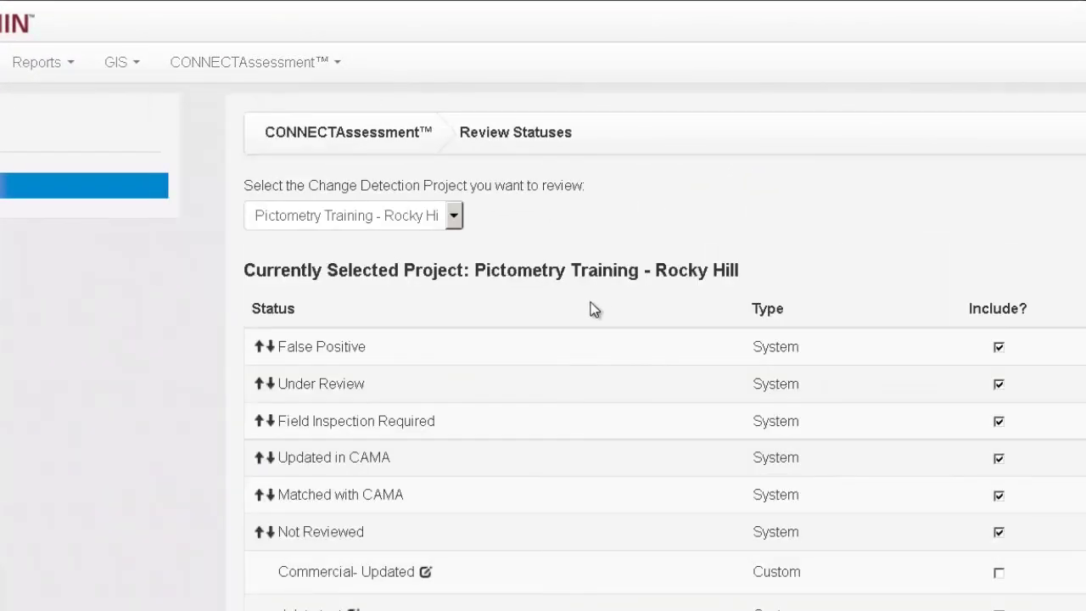
pyautogui.click(303, 65)
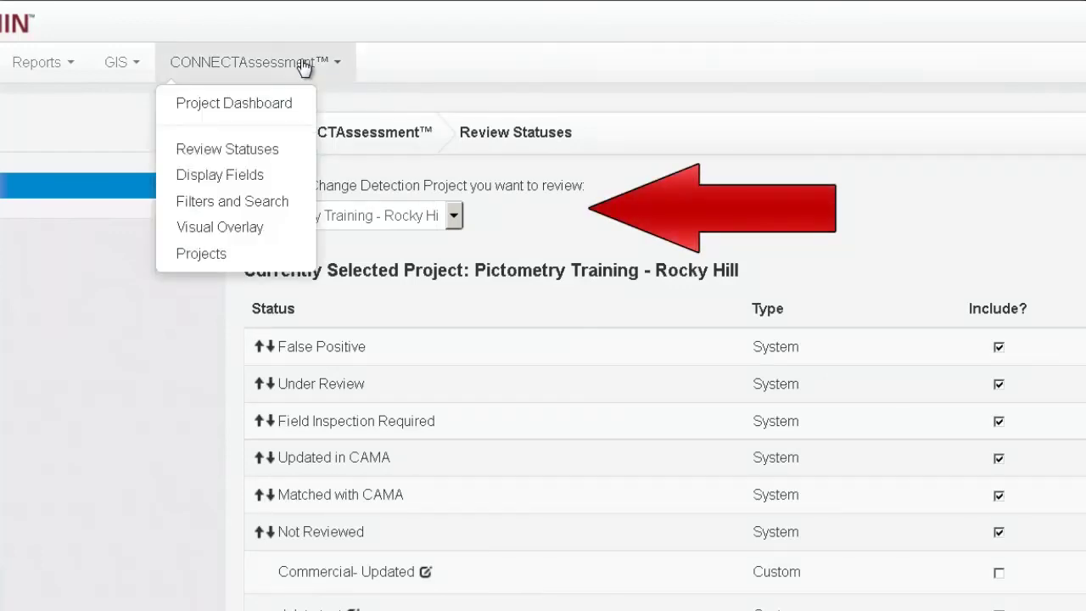
pyautogui.click(271, 175)
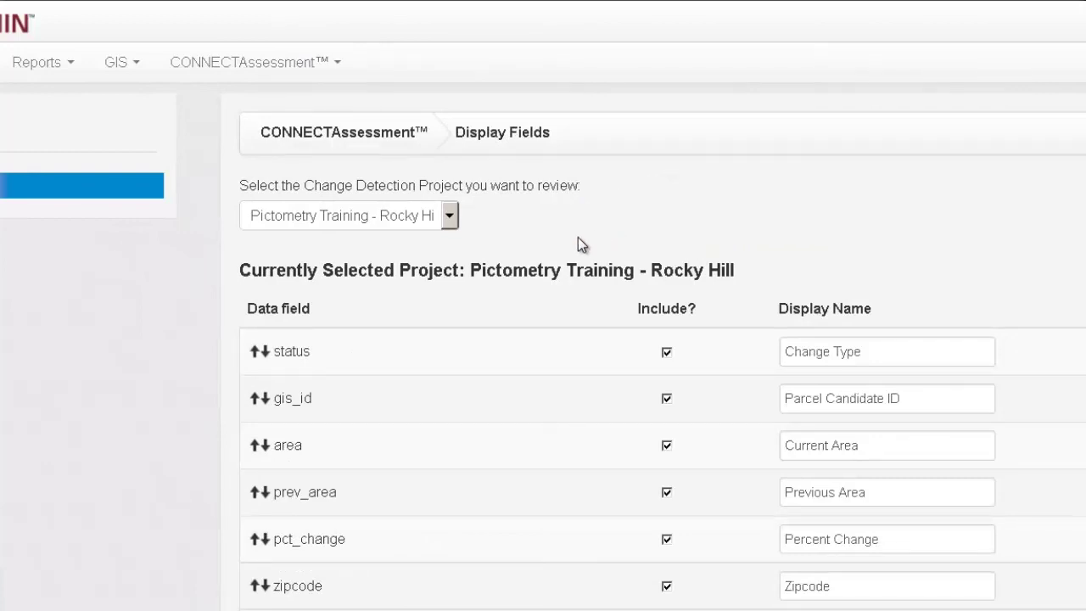
pyautogui.click(450, 217)
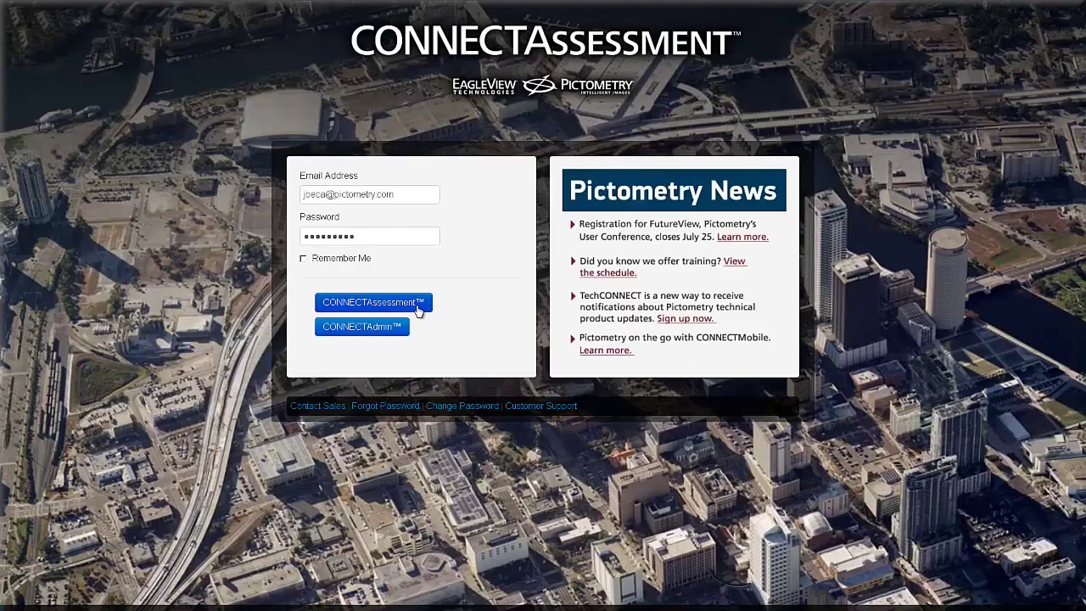
# Log in to CONNECTAssessment and accept Rocky Hill 2014 (new) as the active project.
pyautogui.click(418, 311)
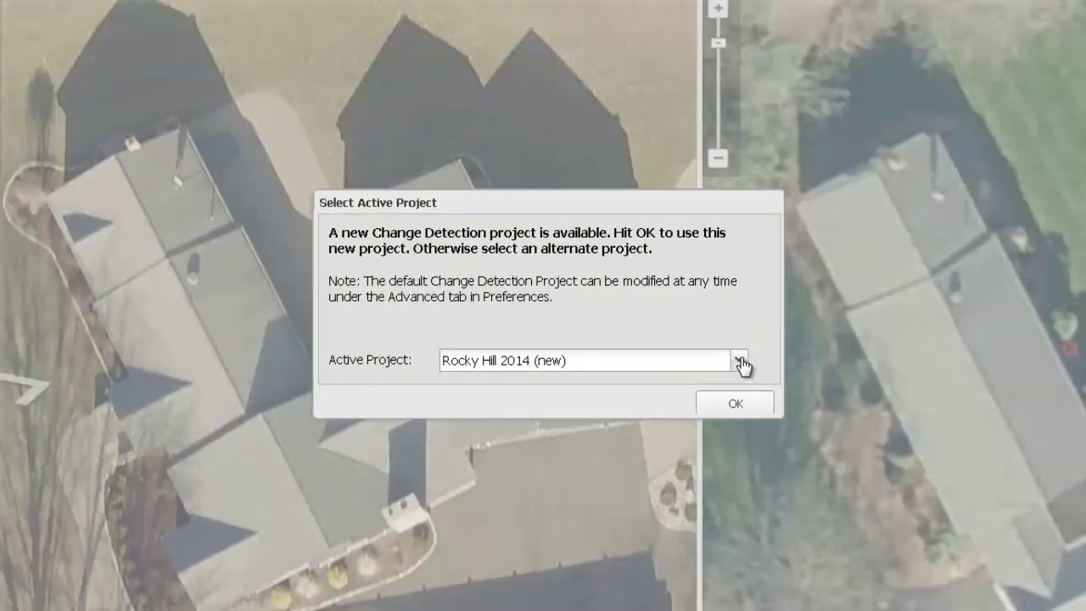
pyautogui.click(739, 360)
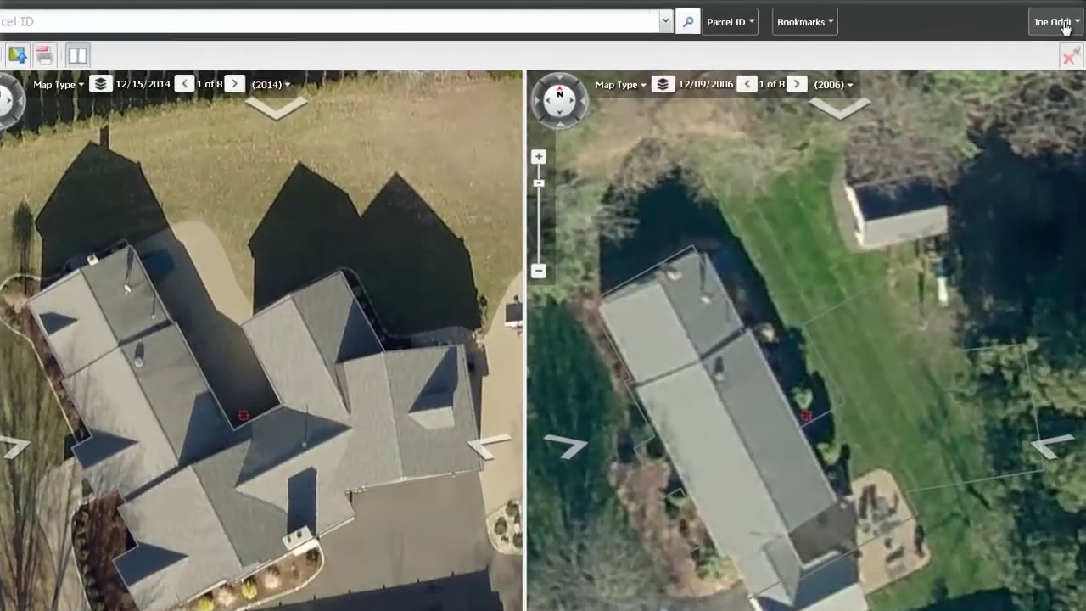
# Open the Advanced preferences and list the change detection projects available as the active project.
pyautogui.click(1064, 28)
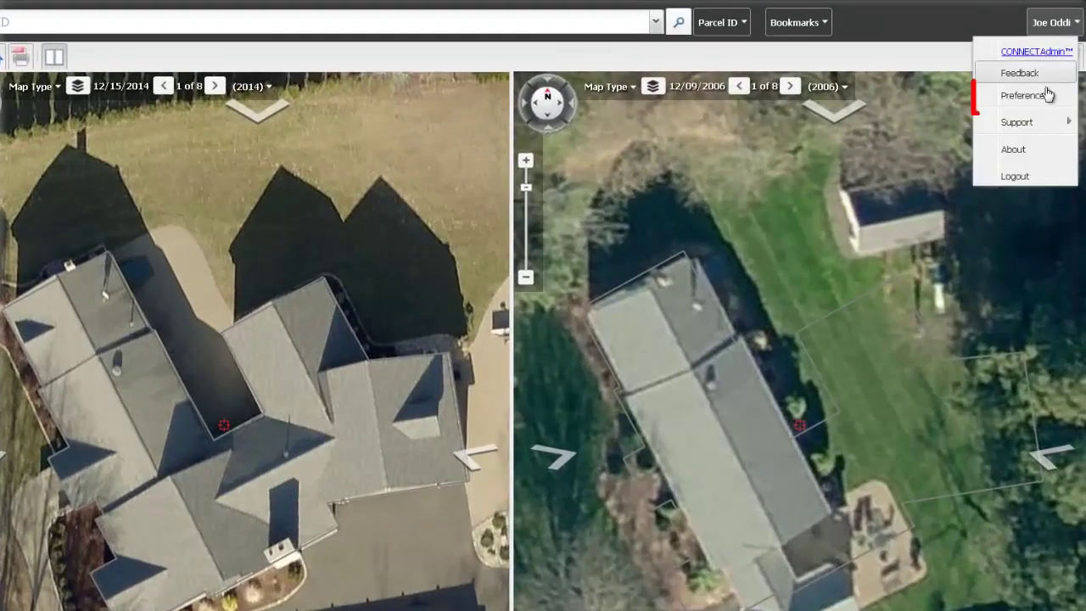
pyautogui.click(1043, 97)
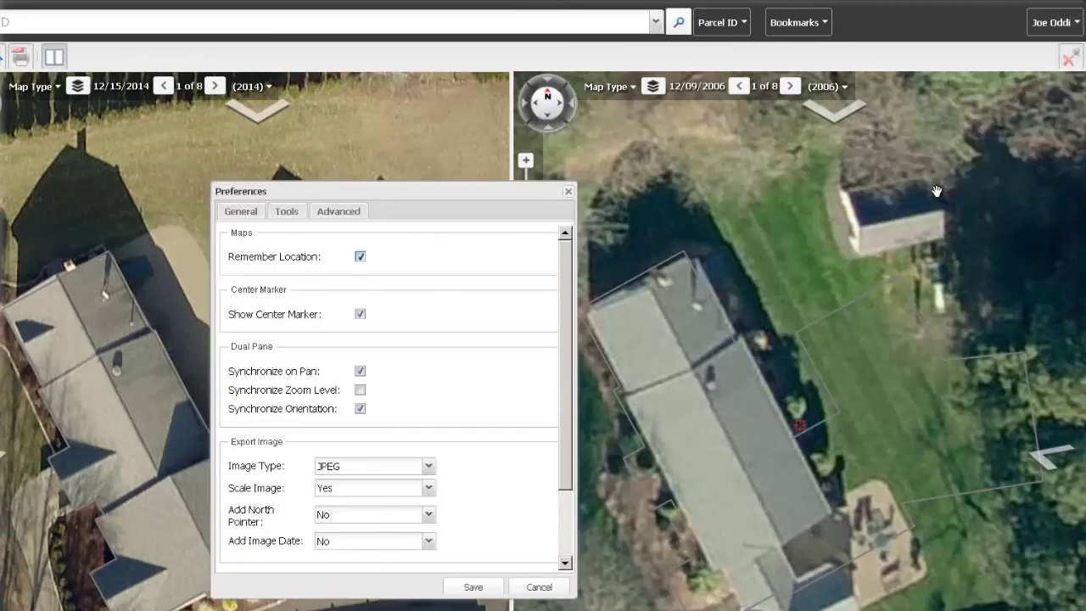
pyautogui.click(356, 215)
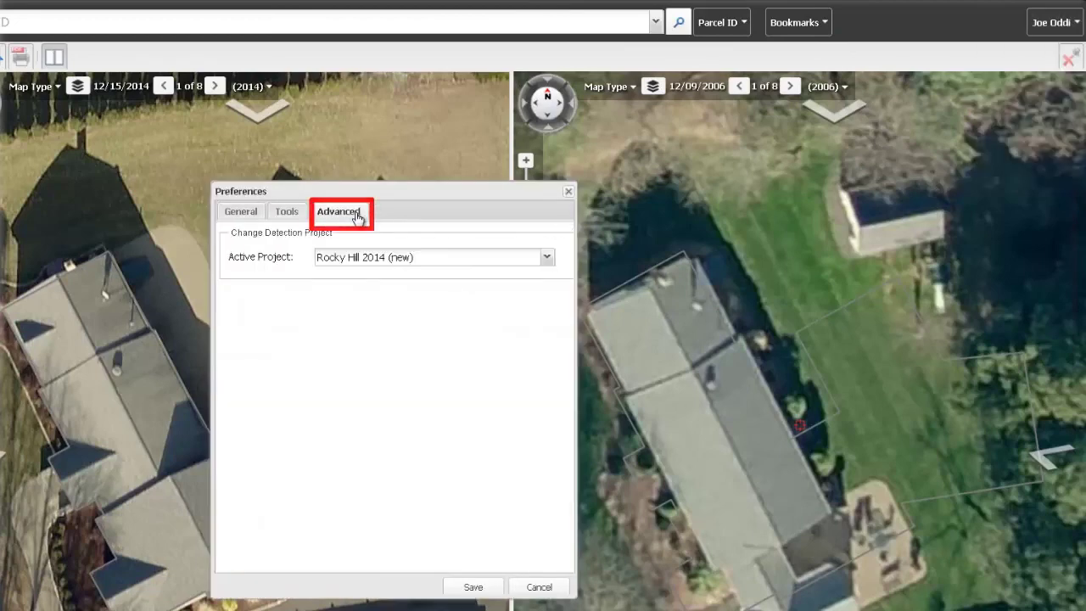
pyautogui.click(548, 258)
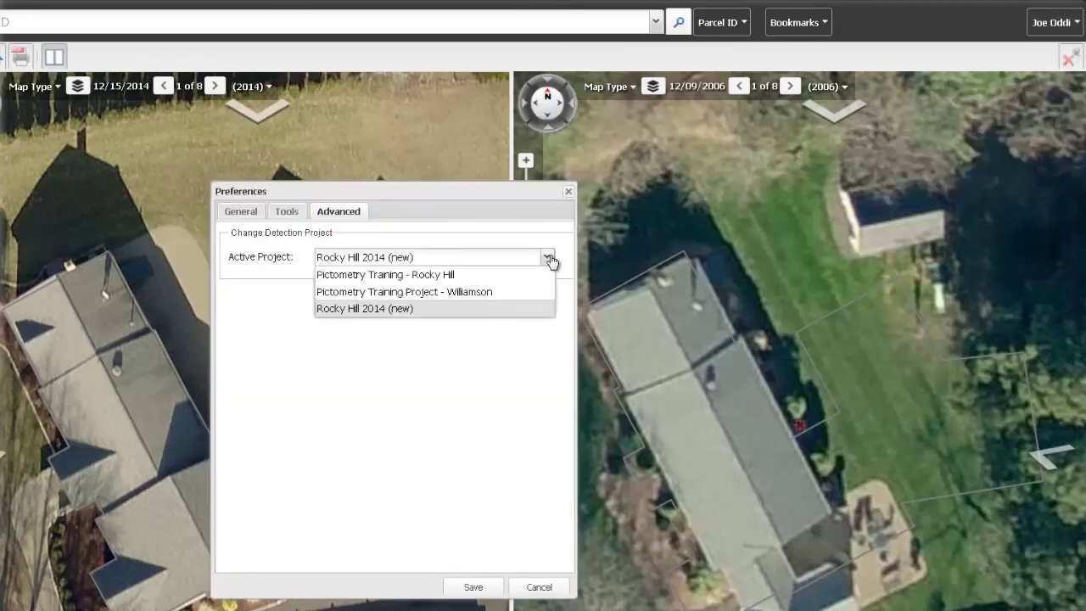